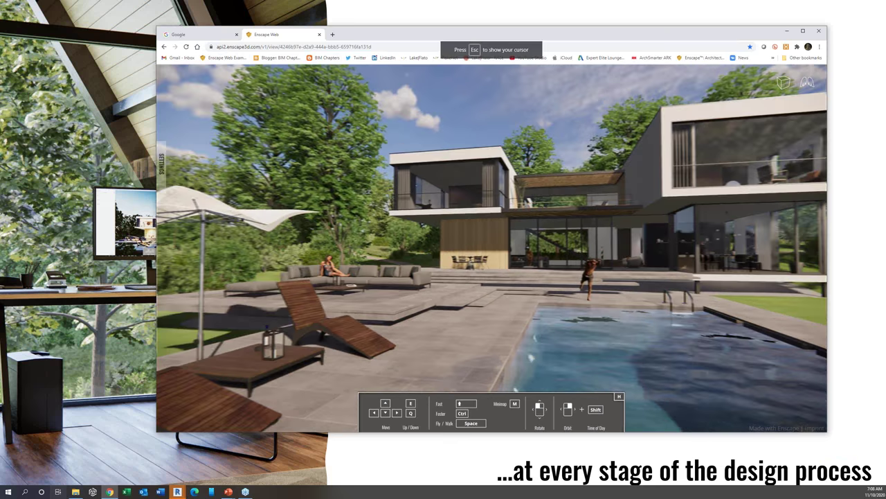
Step: Walk through the web-hosted villa model past the pool to the terrace's glass front, shifting the time of day along the way
{"action": "left_click_drag", "start_coordinate": [546, 270], "coordinate": [672, 266]}
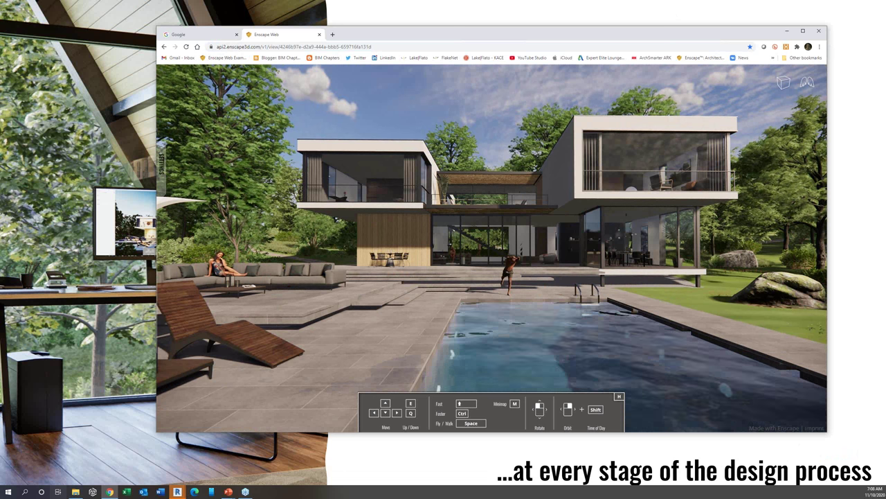
{"action": "left_click_drag", "start_coordinate": [491, 248], "coordinate": [487, 281]}
{"action": "key", "text": "Up"}
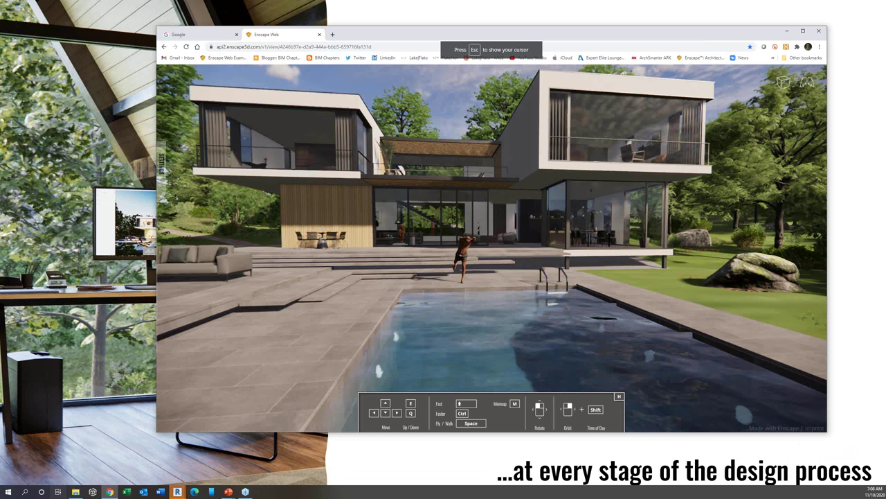
{"action": "key", "text": "Up"}
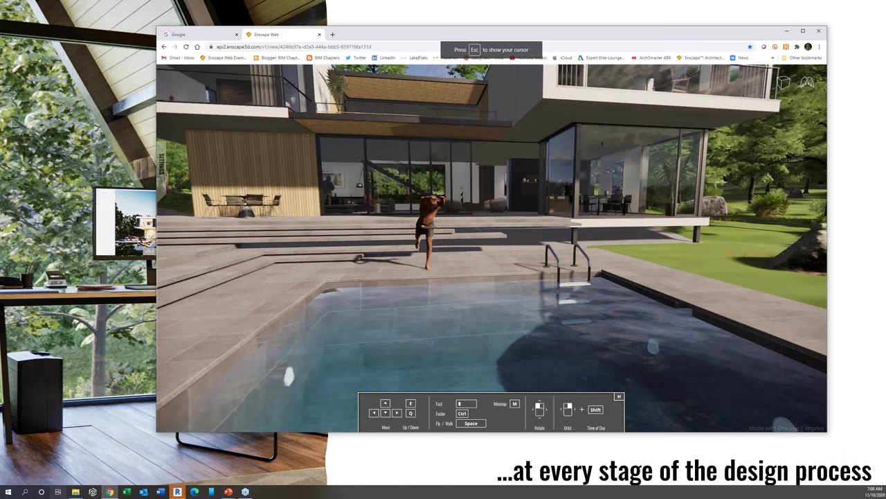
{"action": "key", "text": "Up"}
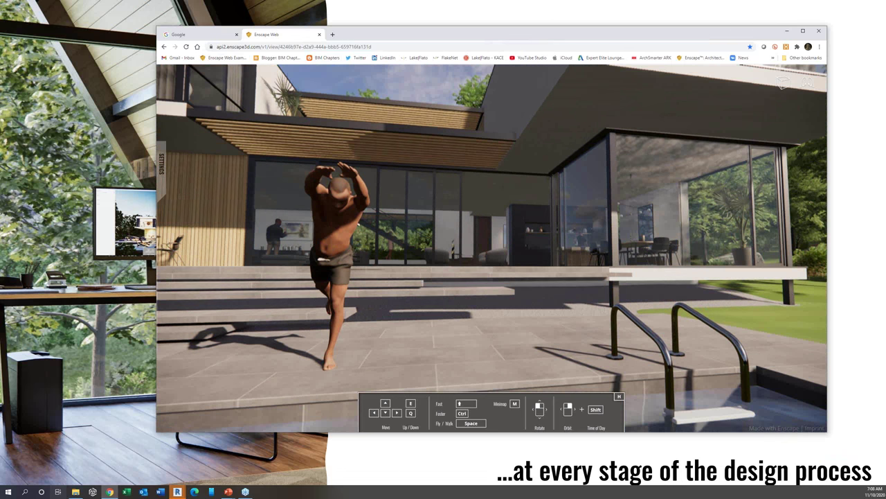
{"action": "left_click_drag", "start_coordinate": [568, 292], "coordinate": [563, 277]}
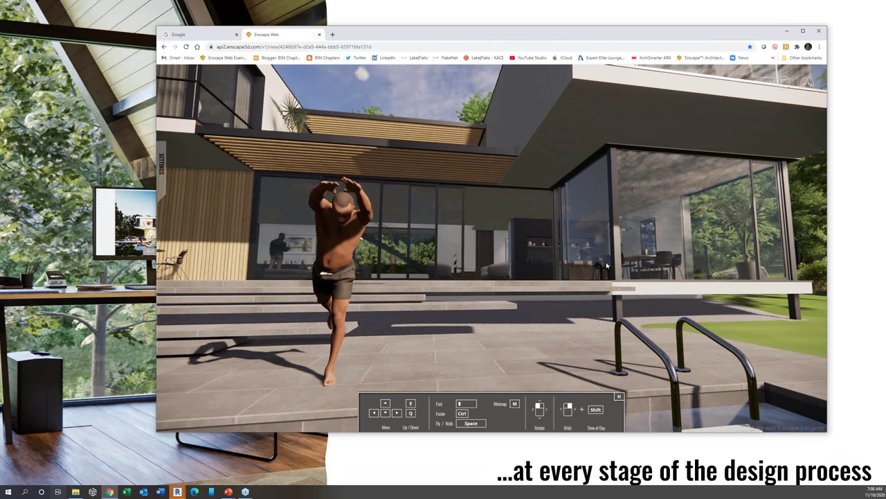
{"action": "right_click_drag", "start_coordinate": [563, 277], "coordinate": [513, 277], "text": "shift"}
{"action": "left_click_drag", "start_coordinate": [554, 299], "coordinate": [581, 279]}
{"action": "key", "text": "Up"}
{"action": "key", "text": "Up"}
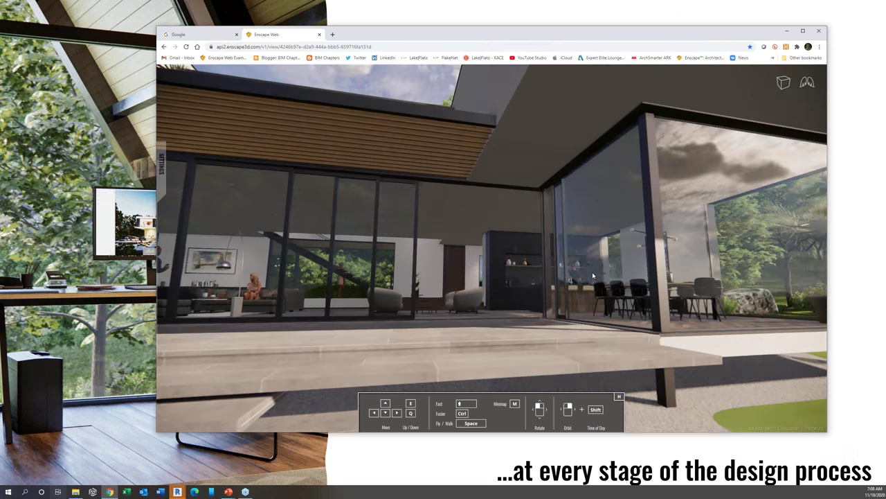
Step: Tour the villa's interior through the living room to the arc lamp facing the pool, and shift the time of day there
{"action": "key", "text": "Up"}
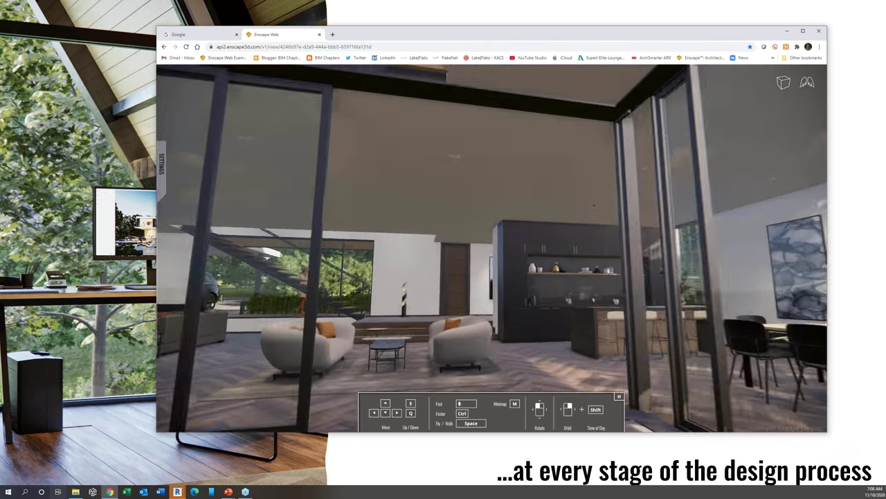
{"action": "key", "text": "Up"}
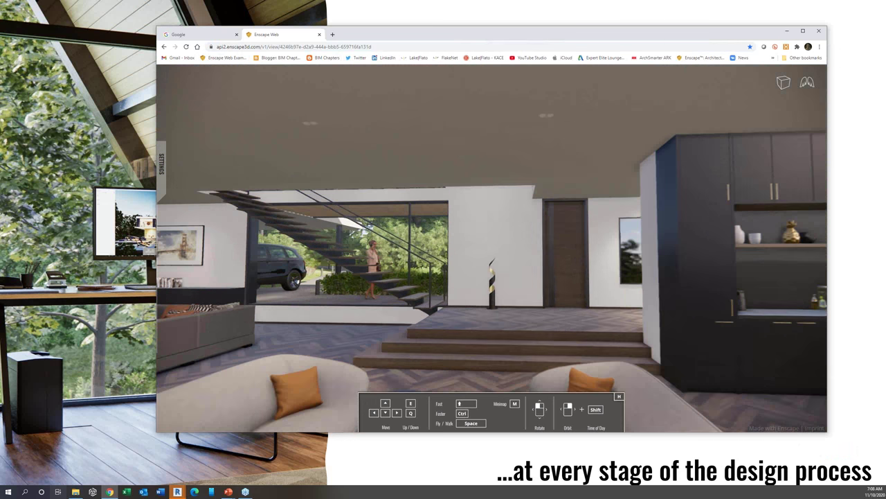
{"action": "key", "text": "Up"}
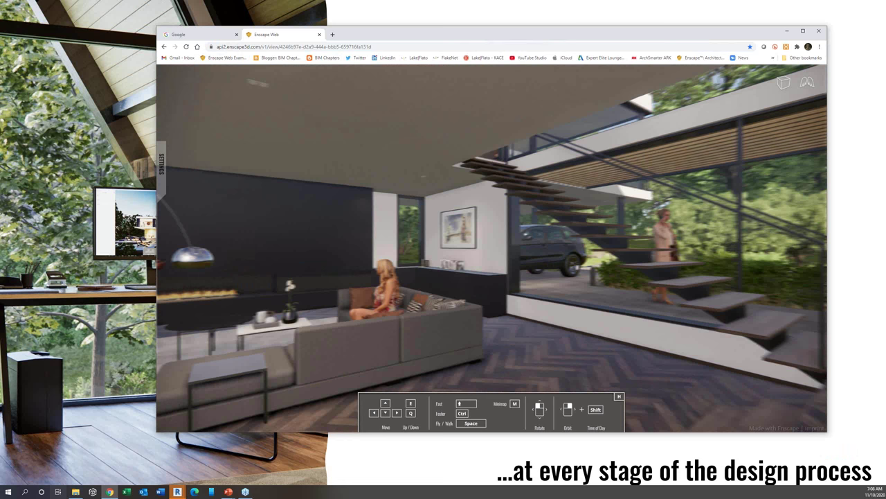
{"action": "key", "text": "Up"}
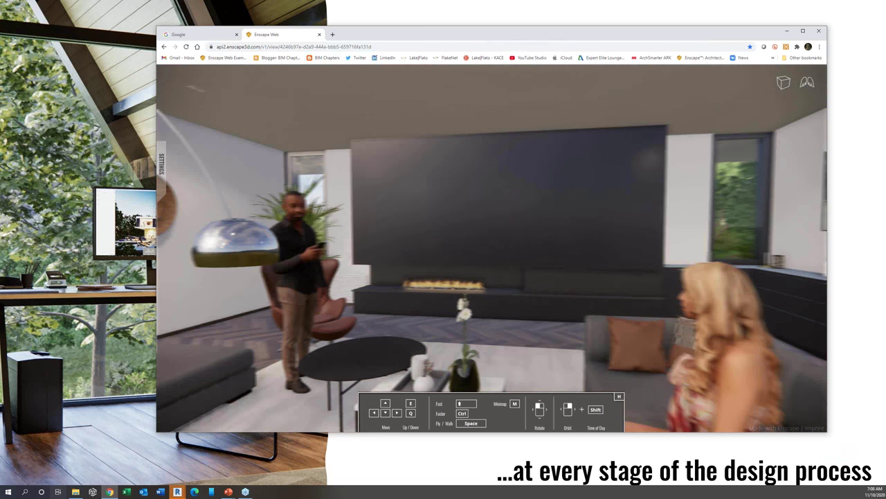
{"action": "key", "text": "Left"}
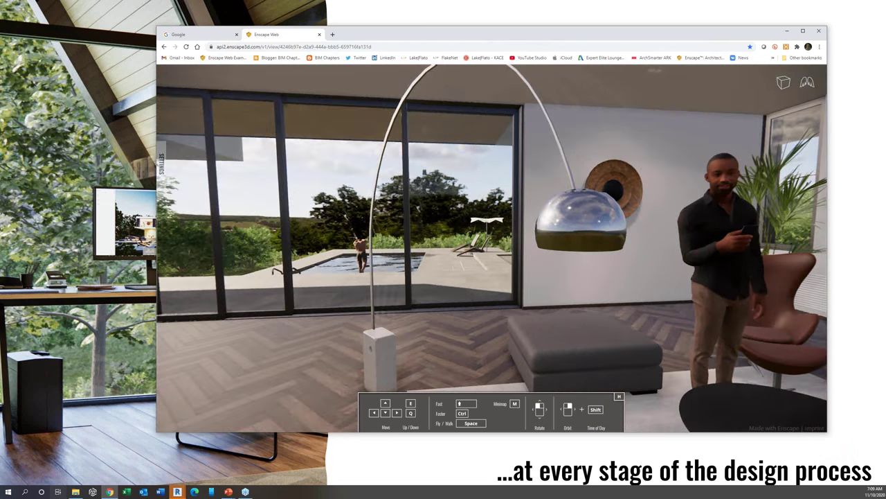
{"action": "left_click_drag", "start_coordinate": [731, 212], "coordinate": [662, 211]}
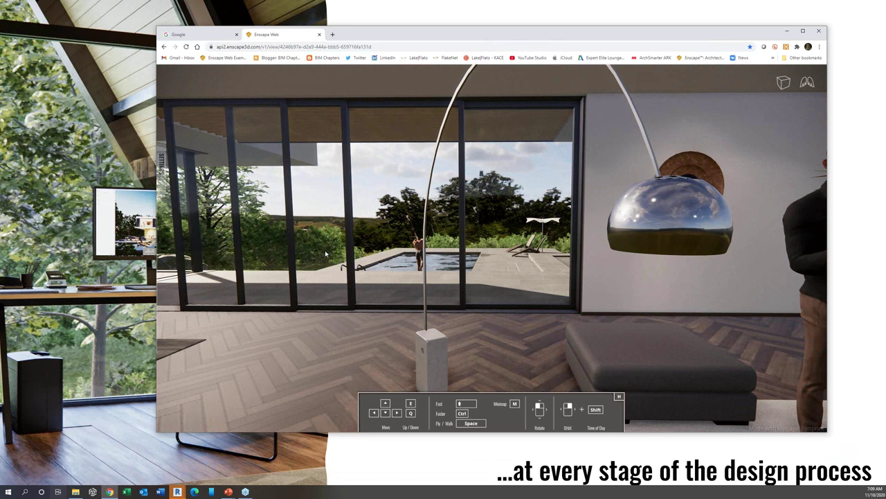
{"action": "right_click_drag", "start_coordinate": [325, 250], "coordinate": [273, 250], "text": "shift"}
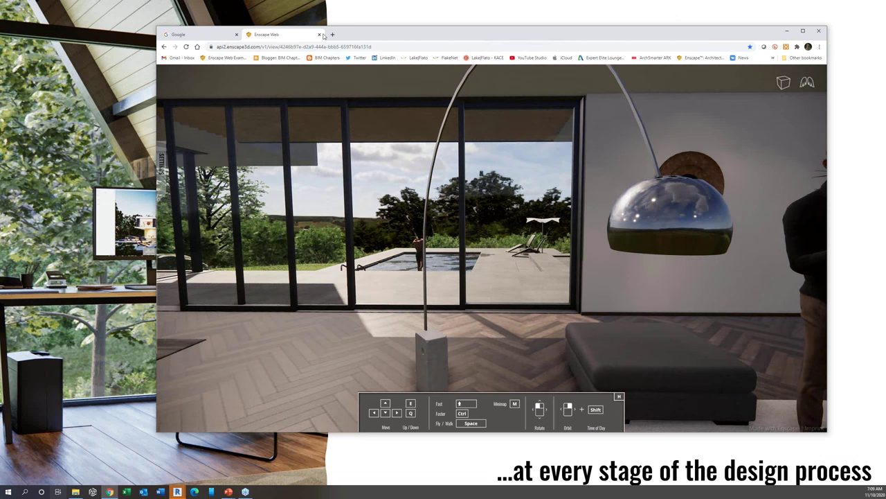
Step: Close the Enscape Web page and minimize the browser window
{"action": "key", "text": "ctrl+w"}
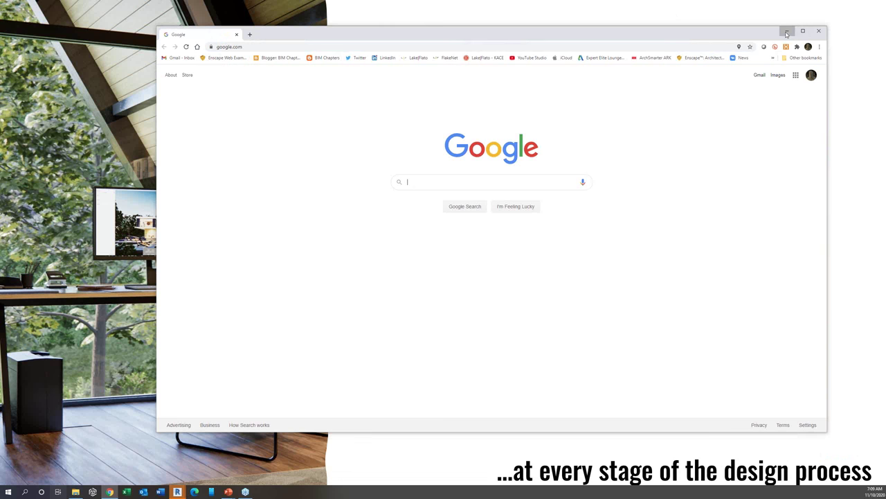
{"action": "left_click", "coordinate": [787, 33]}
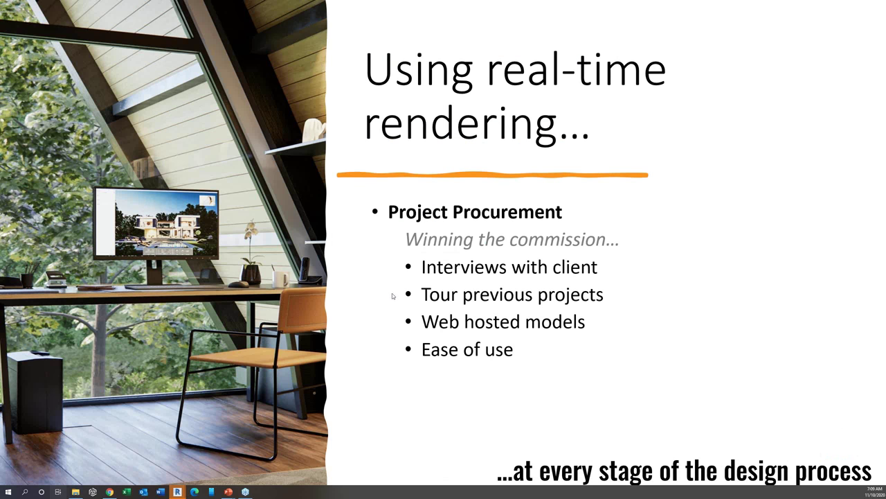
Step: Switch to Revit and bring its Enscape render window in front of the project
{"action": "key", "text": "alt+Tab"}
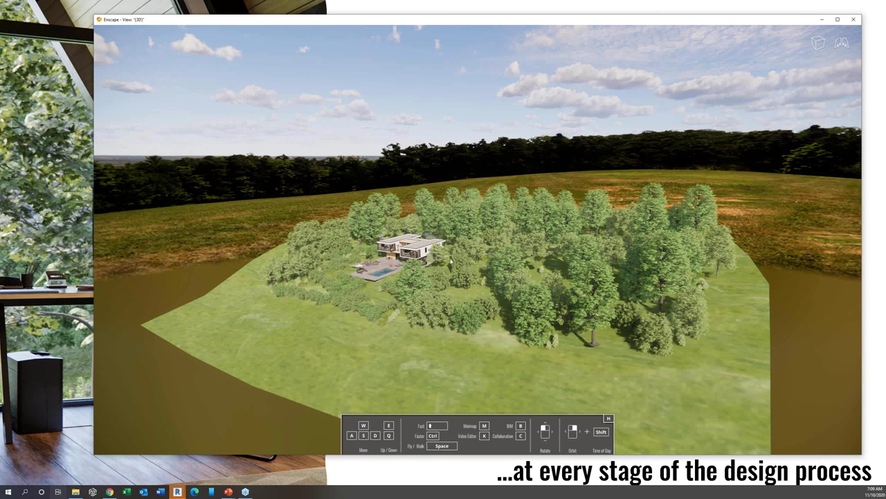
{"action": "key", "text": "alt+Tab"}
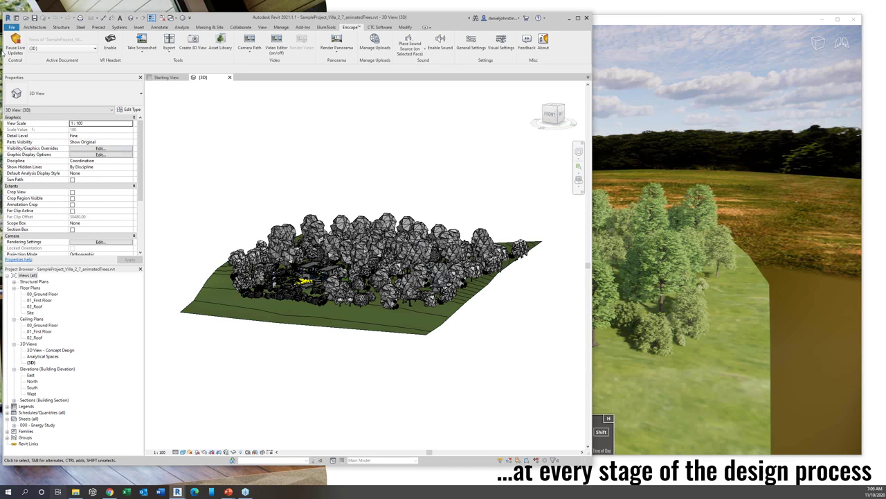
{"action": "left_click", "coordinate": [607, 24]}
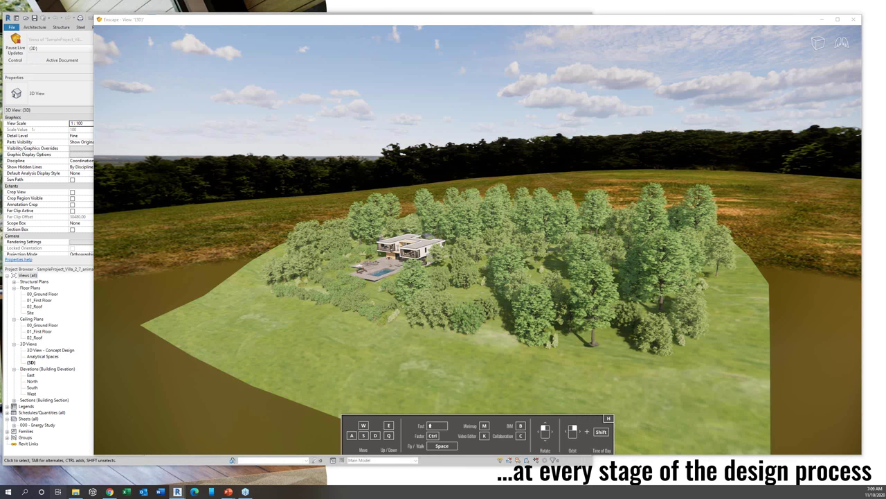
Step: Explore the rendered villa, shifting the time of day around the lounge chair and viewing the house and pool from above
{"action": "scroll", "coordinate": [365, 277], "scroll_direction": "up", "scroll_amount": 3}
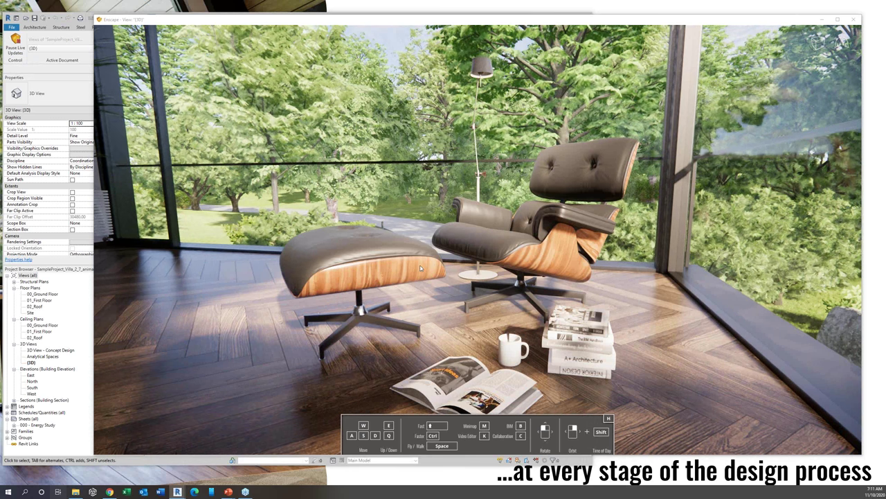
{"action": "mouse_move", "coordinate": [424, 258]}
{"action": "right_mouse_down", "text": "shift"}
{"action": "mouse_move", "coordinate": [438, 259]}
{"action": "mouse_move", "coordinate": [378, 258]}
{"action": "mouse_move", "coordinate": [420, 258]}
{"action": "right_mouse_up", "text": "shift"}
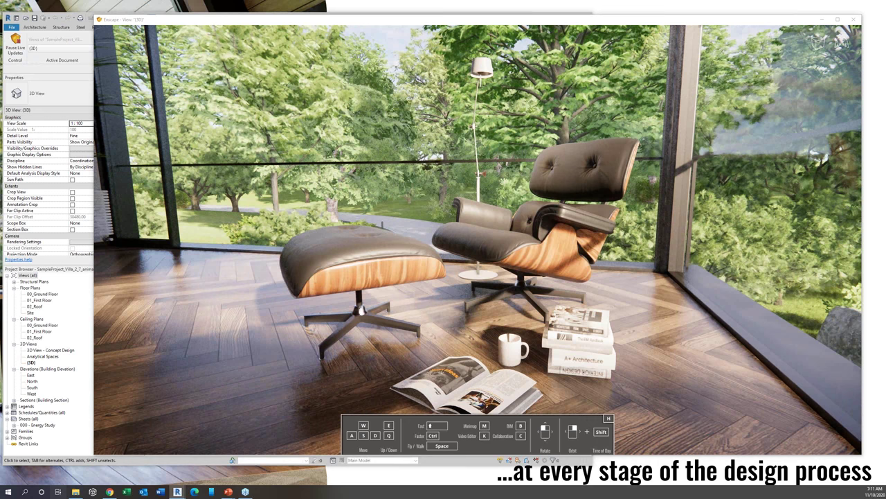
{"action": "left_click_drag", "start_coordinate": [412, 259], "coordinate": [211, 227]}
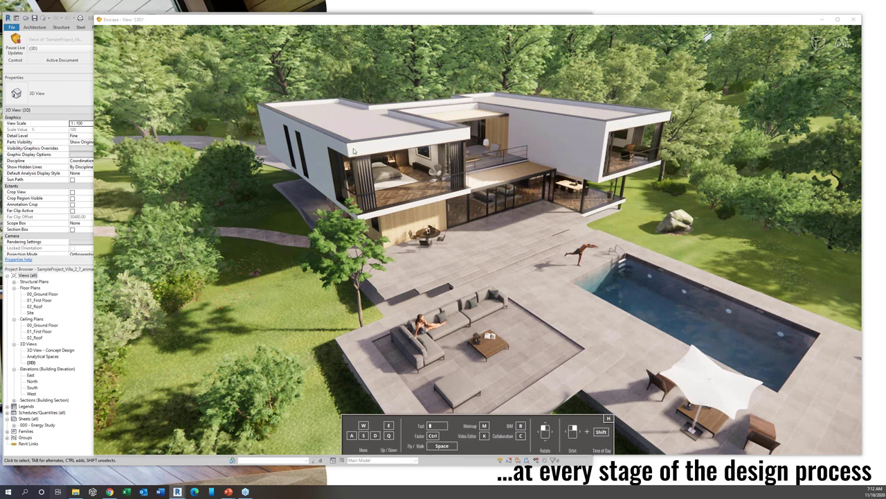
Step: Return to the PowerPoint presentation and advance to the Concept Design slide
{"action": "key", "text": "alt+Tab"}
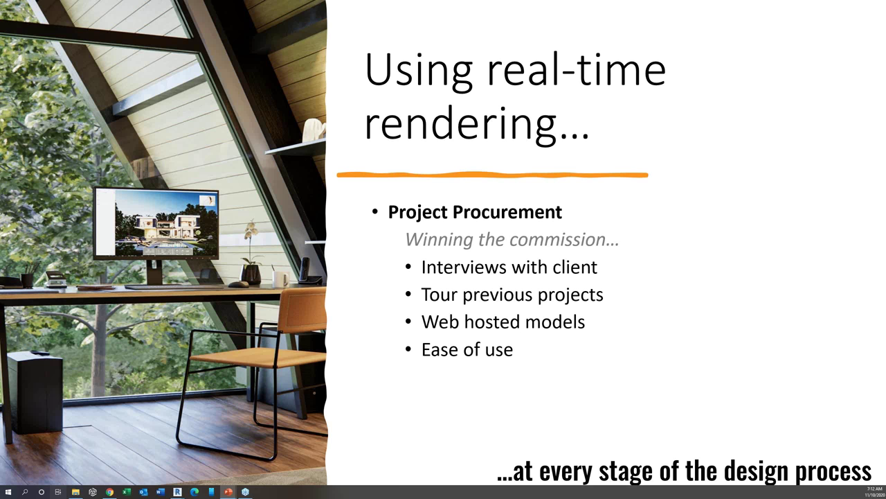
{"action": "key", "text": "Right"}
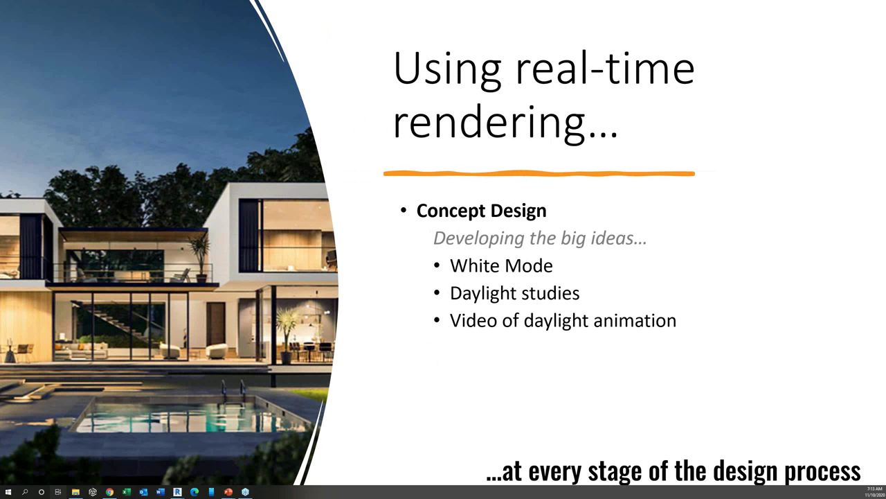
Step: Switch to Revit, open the 3D View - Concept Design view and orbit around the building's massing
{"action": "key", "text": "alt+Tab"}
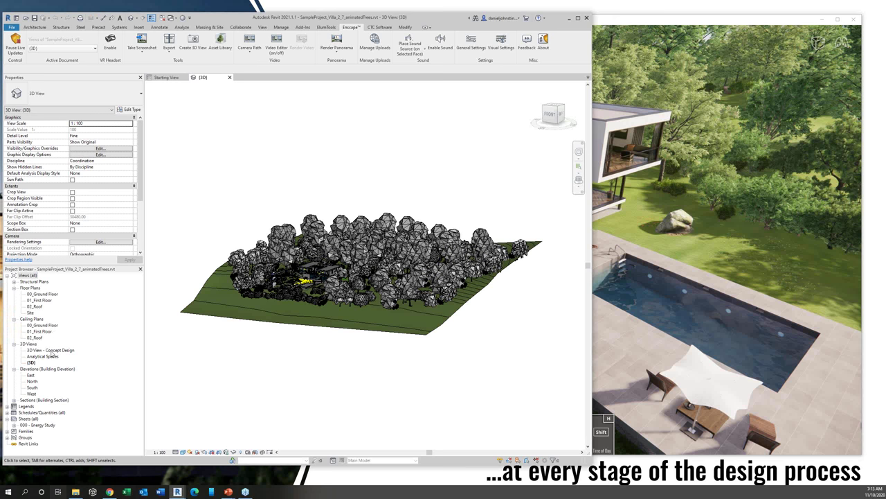
{"action": "left_click", "coordinate": [52, 351]}
{"action": "double_click", "coordinate": [52, 350]}
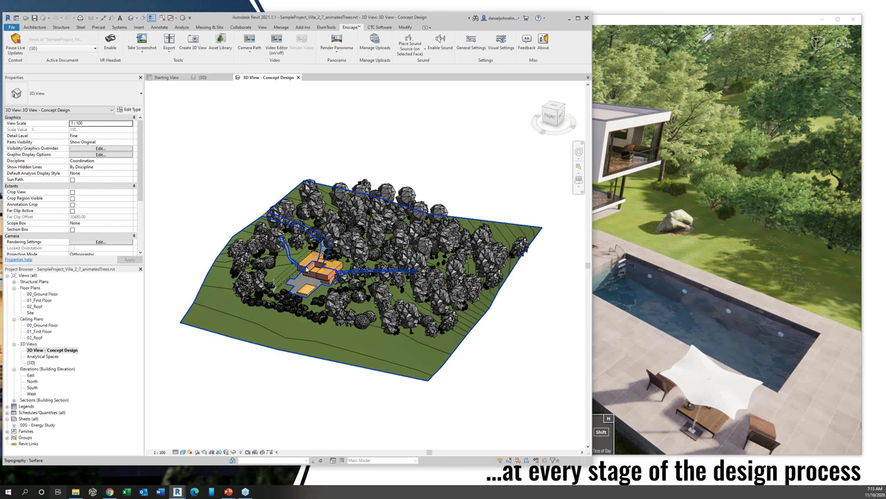
{"action": "scroll", "coordinate": [306, 269], "scroll_direction": "up", "scroll_amount": 5}
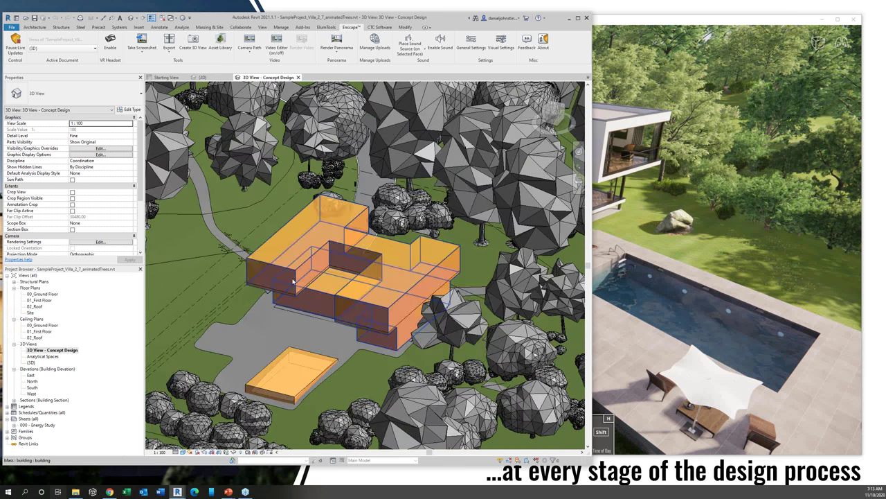
{"action": "left_click", "coordinate": [293, 280]}
{"action": "middle_click_drag", "start_coordinate": [293, 280], "coordinate": [402, 313], "text": "shift"}
{"action": "key", "text": "Escape"}
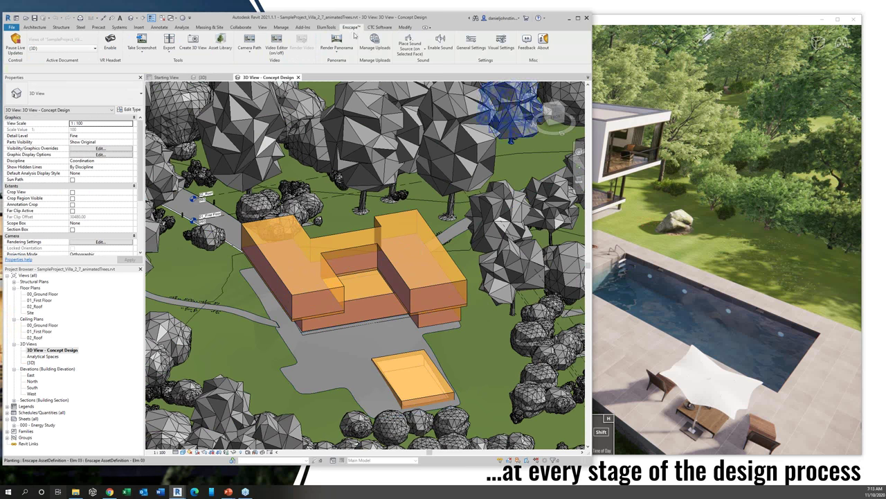
Step: Set the Enscape render view to 3D View - Concept Design
{"action": "left_click", "coordinate": [276, 42]}
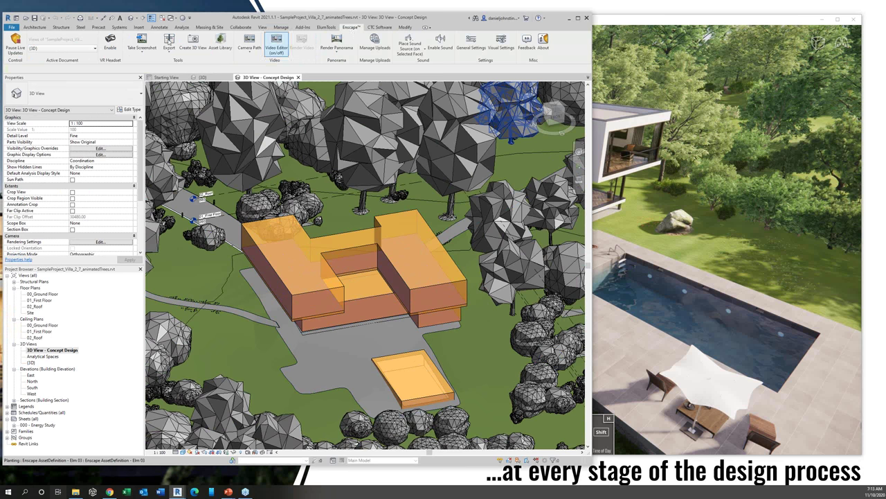
{"action": "left_click", "coordinate": [63, 48]}
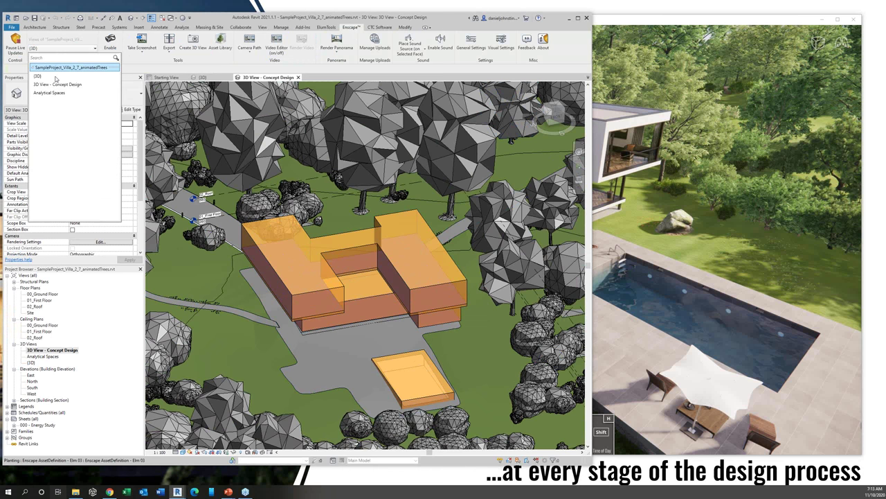
{"action": "left_click", "coordinate": [57, 84]}
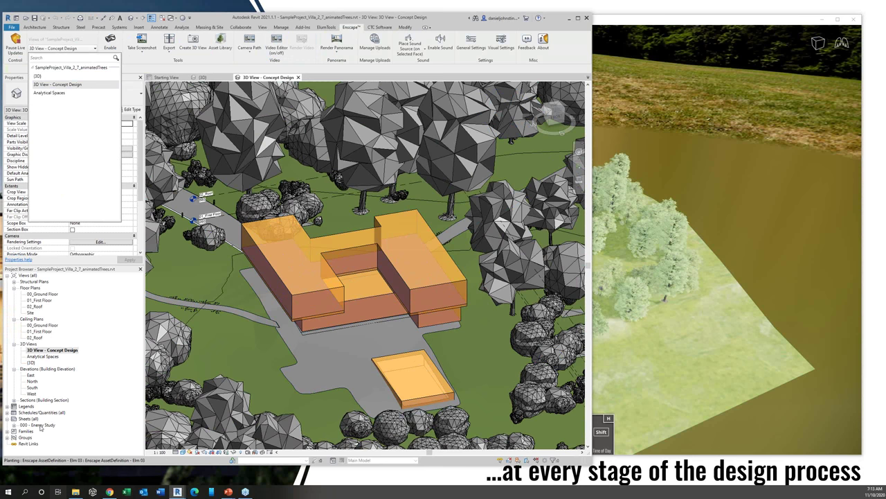
Step: Open the 000 - Energy Study sheet, examine its analytical spaces and energy charts, and close the sheet
{"action": "left_click", "coordinate": [41, 425]}
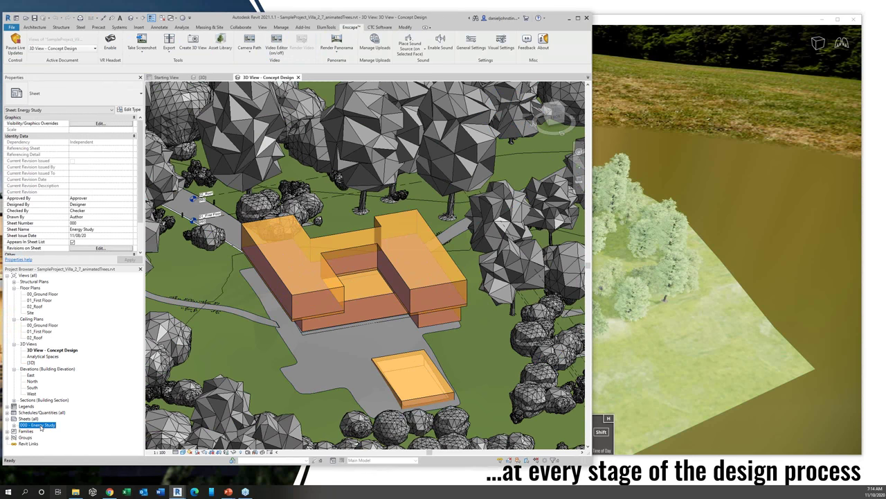
{"action": "scroll", "coordinate": [385, 281], "scroll_direction": "up", "scroll_amount": 2}
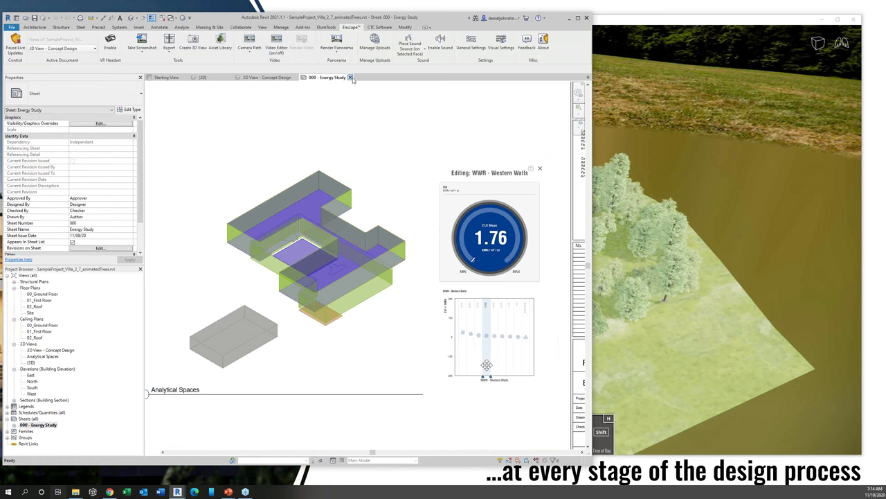
{"action": "left_click", "coordinate": [351, 77]}
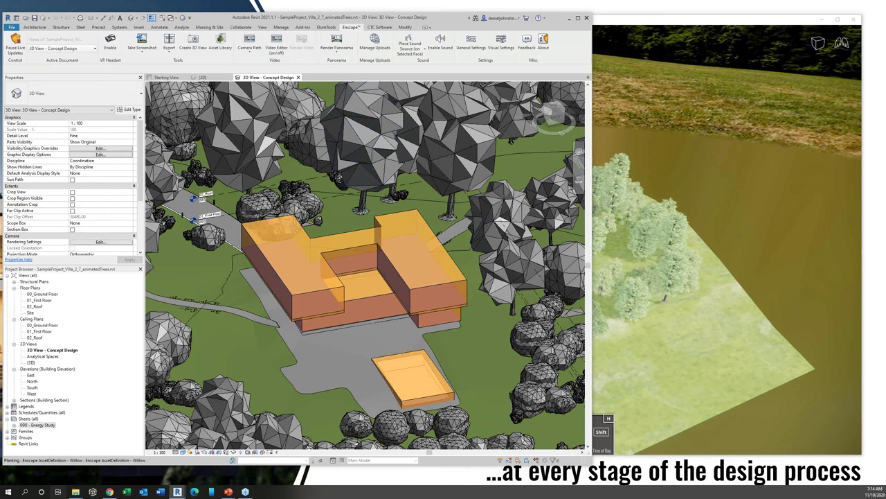
Step: Bring the Enscape window forward, move close to the concept massing and orbit around it at ground level
{"action": "left_click", "coordinate": [670, 285]}
{"action": "double_click", "coordinate": [380, 322]}
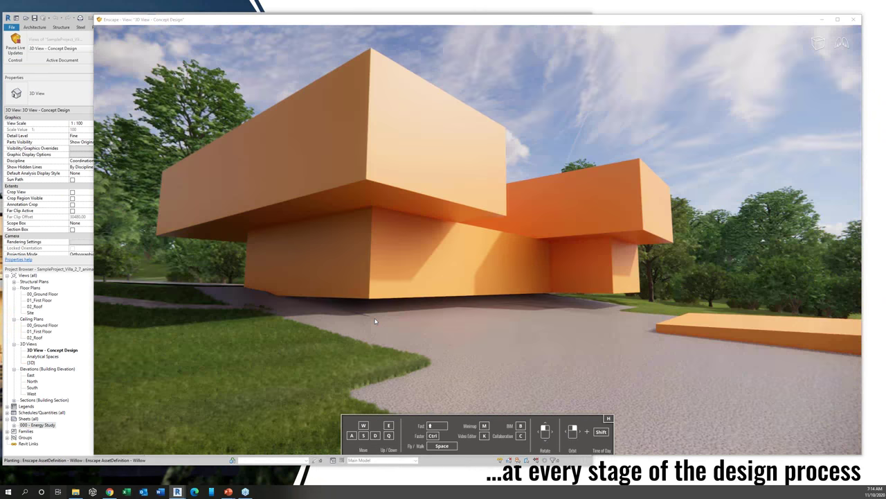
{"action": "right_click_drag", "start_coordinate": [376, 321], "coordinate": [365, 206]}
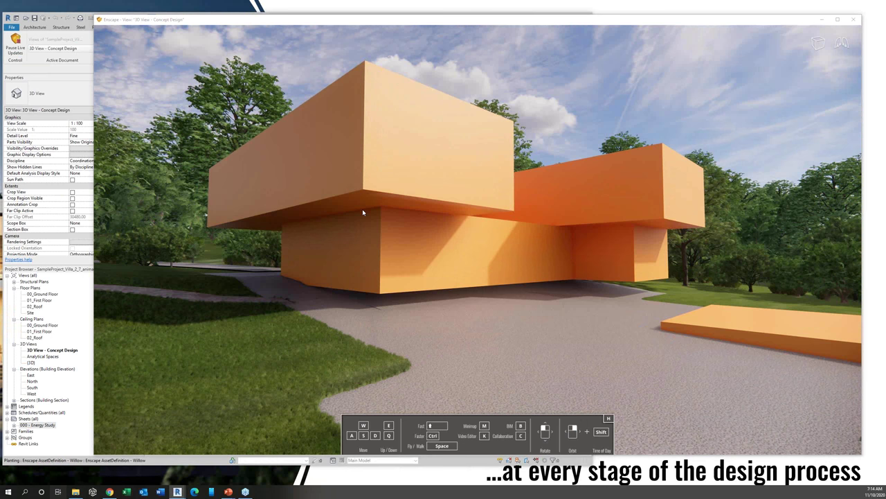
Step: Switch to Revit, open Enscape's Visual Settings and set the rendering style mode to White
{"action": "left_click", "coordinate": [61, 72]}
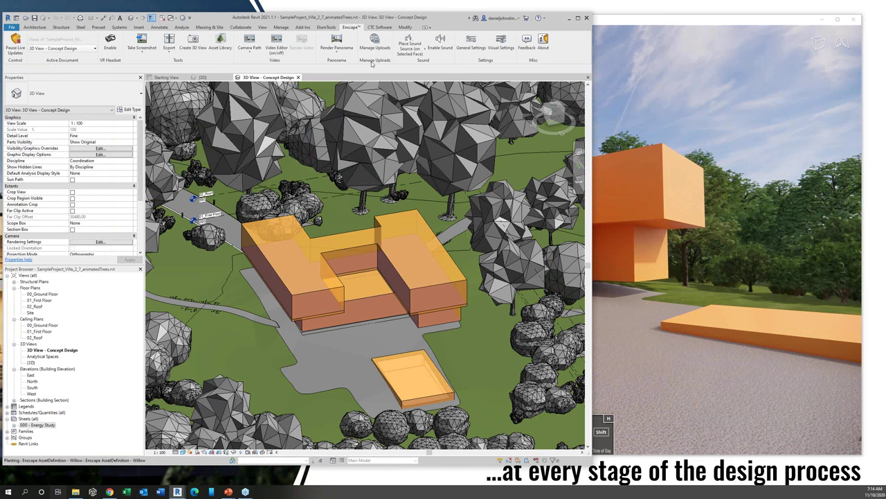
{"action": "left_click", "coordinate": [501, 50]}
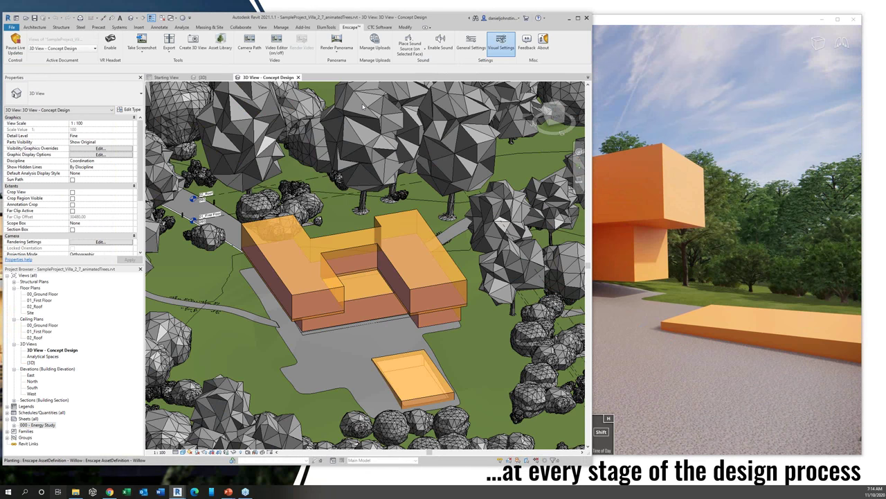
{"action": "left_click", "coordinate": [509, 47]}
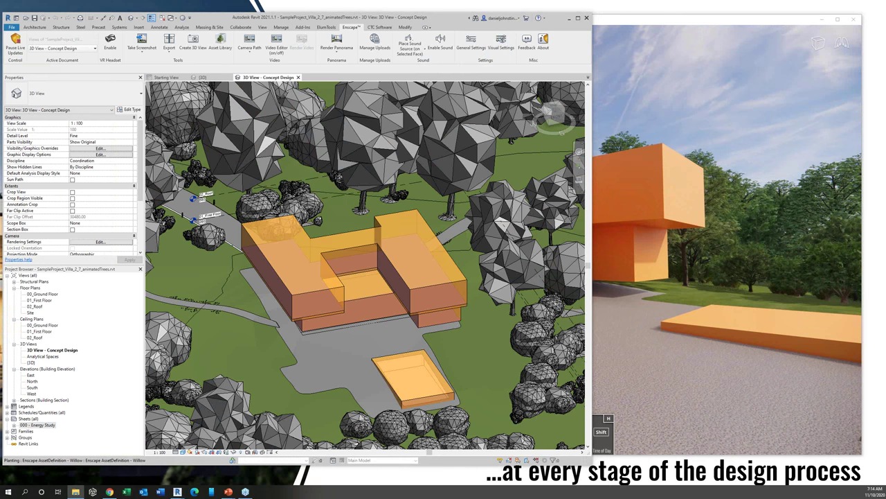
{"action": "left_click", "coordinate": [145, 127]}
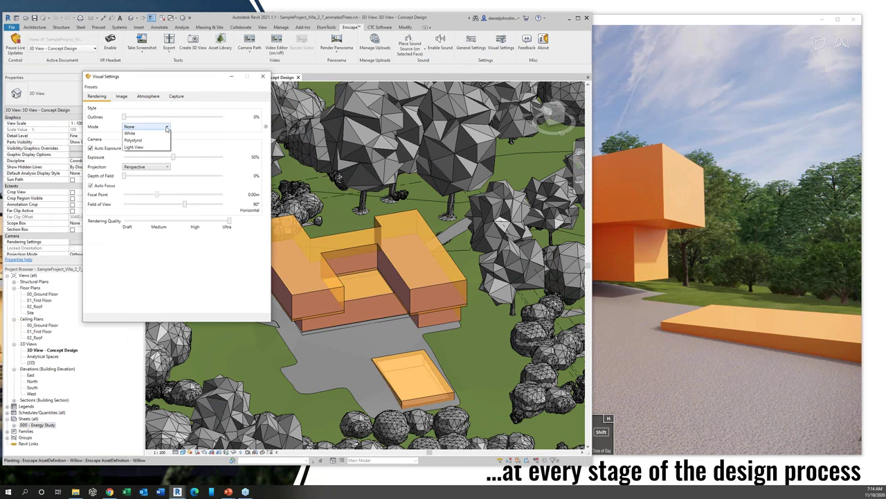
{"action": "left_click", "coordinate": [147, 141]}
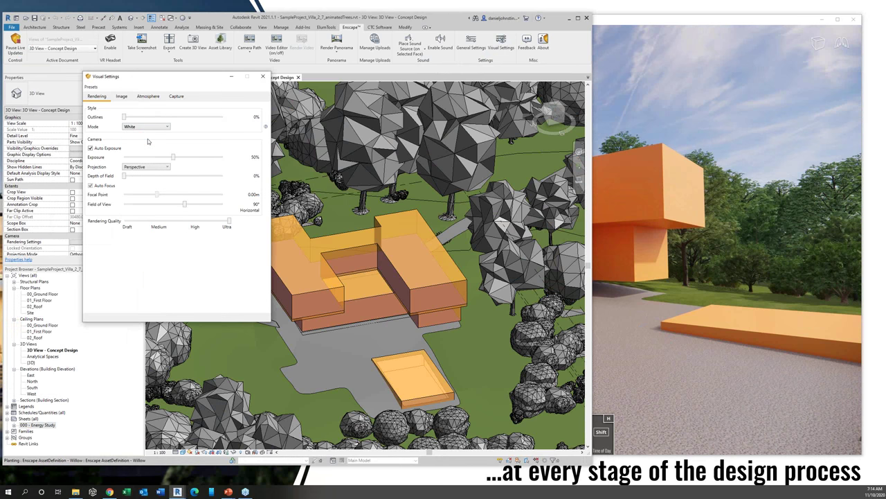
Step: Bring the Enscape window forward and shift the time of day to study sun and shadows on the white concept massing
{"action": "double_click", "coordinate": [625, 22]}
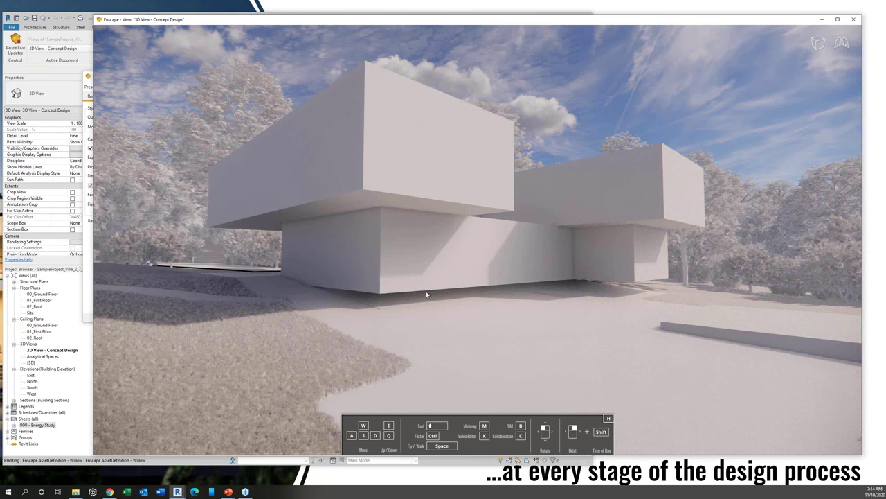
{"action": "left_click_drag", "start_coordinate": [426, 294], "coordinate": [426, 295]}
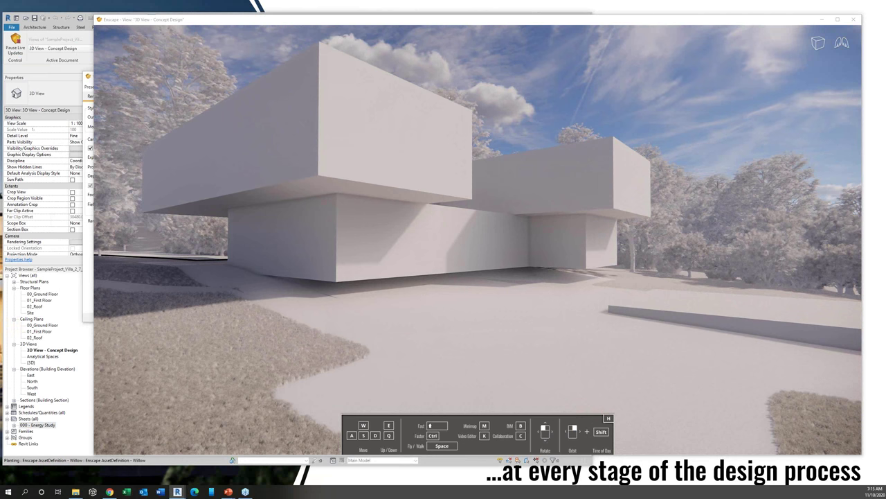
{"action": "right_click_drag", "start_coordinate": [434, 295], "coordinate": [521, 295], "text": "shift"}
{"action": "left_click_drag", "start_coordinate": [446, 294], "coordinate": [454, 294], "text": "shift"}
{"action": "right_click_drag", "start_coordinate": [455, 294], "coordinate": [358, 324], "text": "shift"}
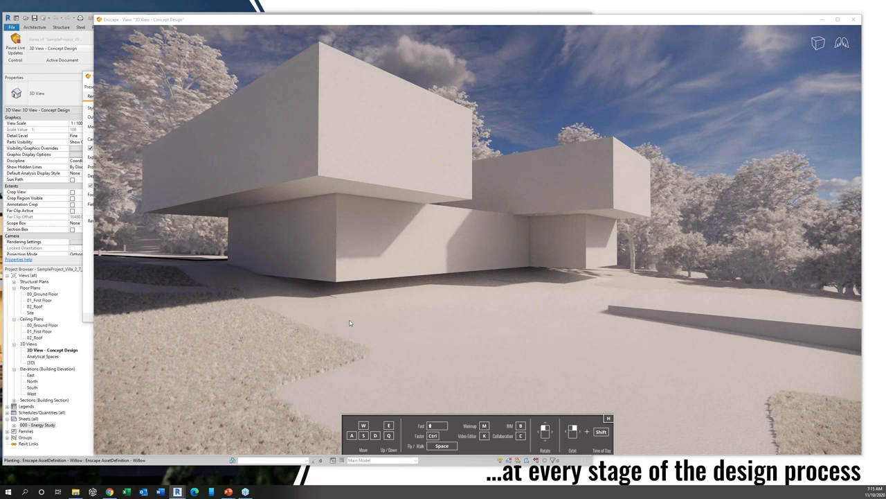
Step: Open the Video Editor and add a start and an end keyframe from the current camera position
{"action": "key", "text": "k"}
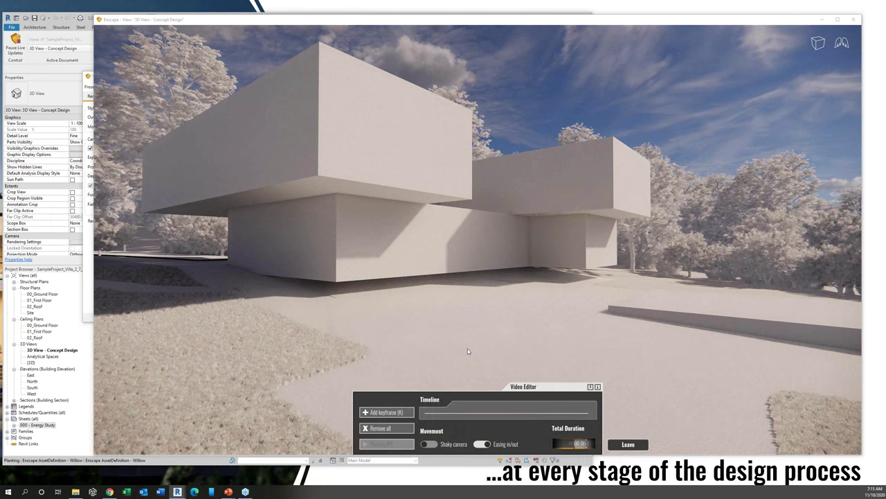
{"action": "left_click", "coordinate": [388, 413]}
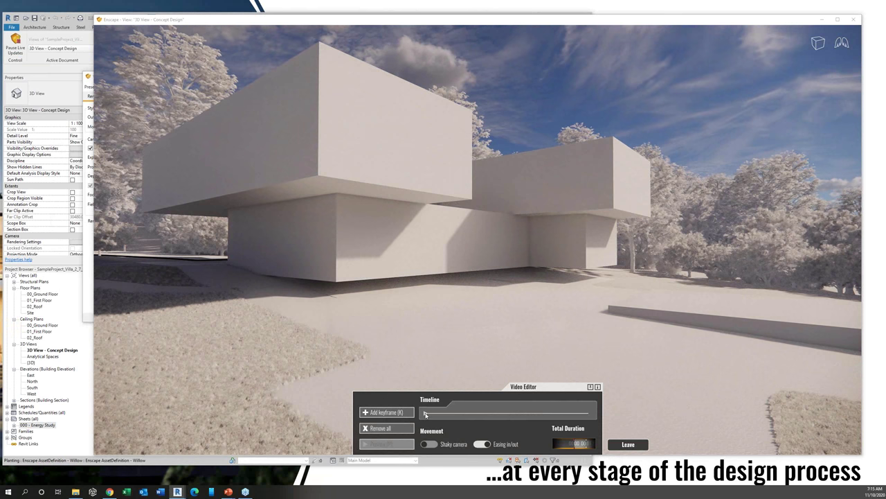
{"action": "key", "text": "k"}
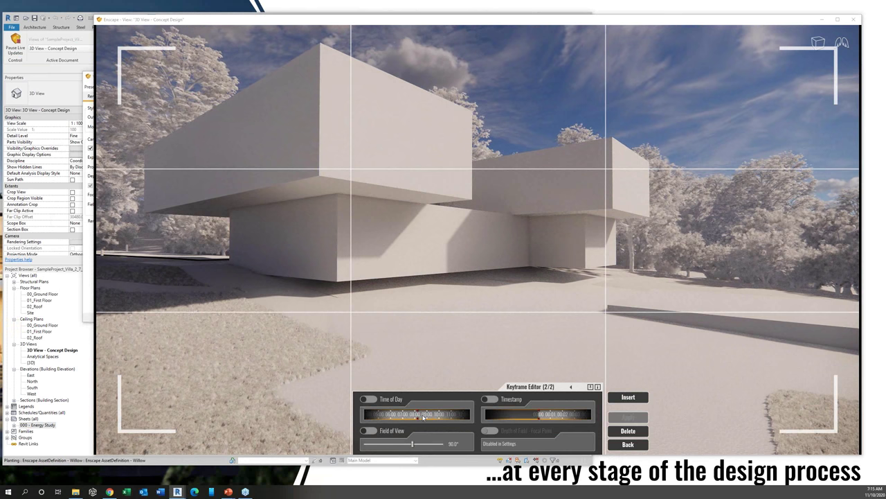
Step: Enable time of day on the first keyframe, set it to early morning at about 06:50 and apply it
{"action": "left_click_drag", "start_coordinate": [422, 417], "coordinate": [430, 418]}
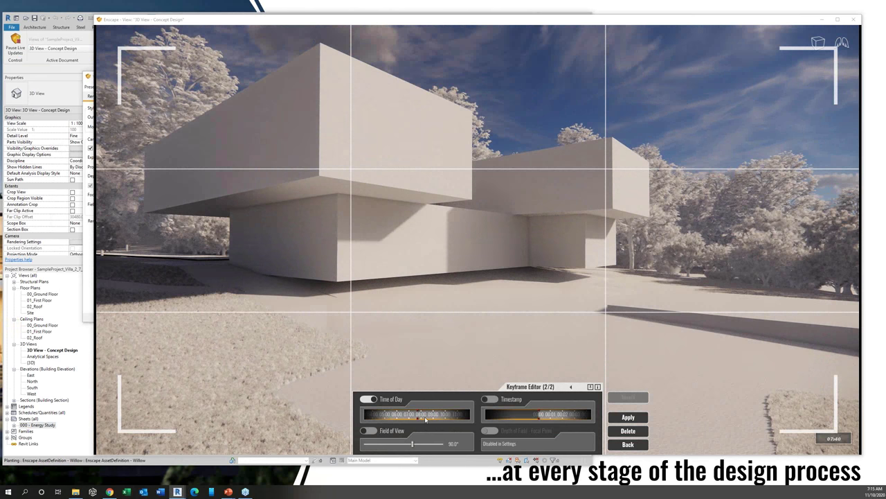
{"action": "left_click", "coordinate": [571, 387]}
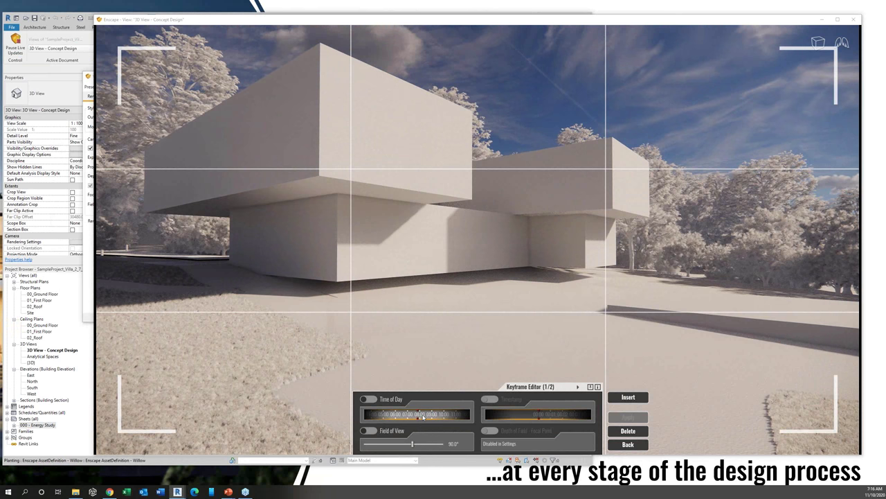
{"action": "left_click", "coordinate": [415, 415]}
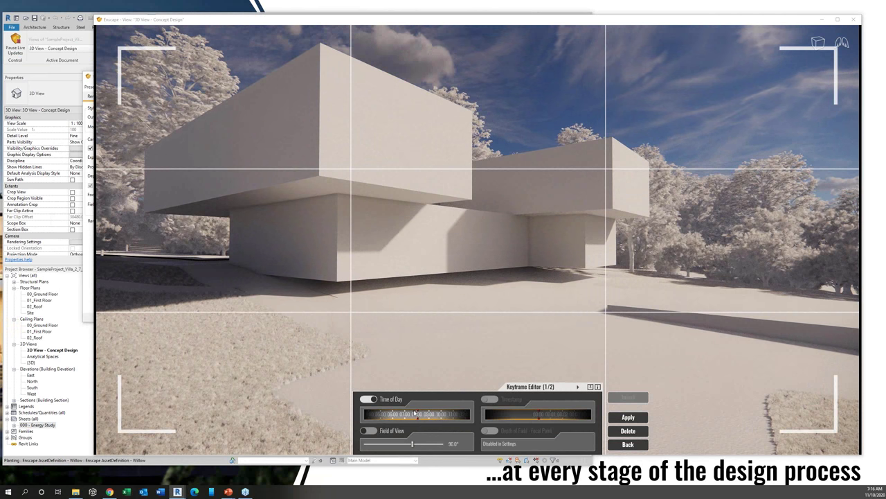
{"action": "left_click_drag", "start_coordinate": [415, 413], "coordinate": [427, 414]}
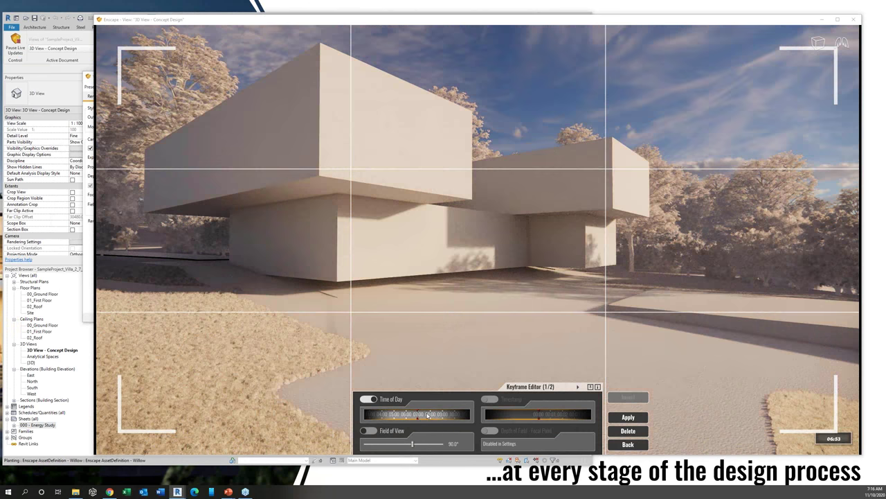
{"action": "left_click", "coordinate": [627, 417]}
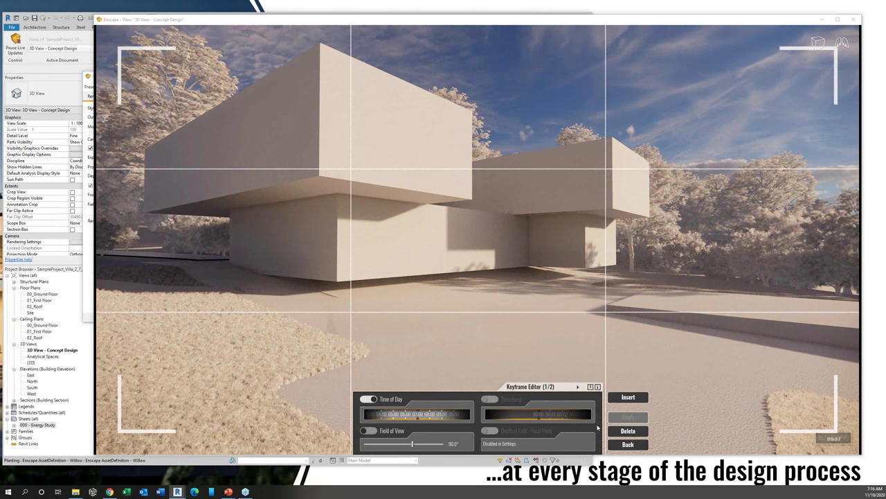
Step: Set the second keyframe's time of day to about 16:00 and its timestamp to about 10 seconds, apply, and return to the Video Editor
{"action": "left_click", "coordinate": [578, 387]}
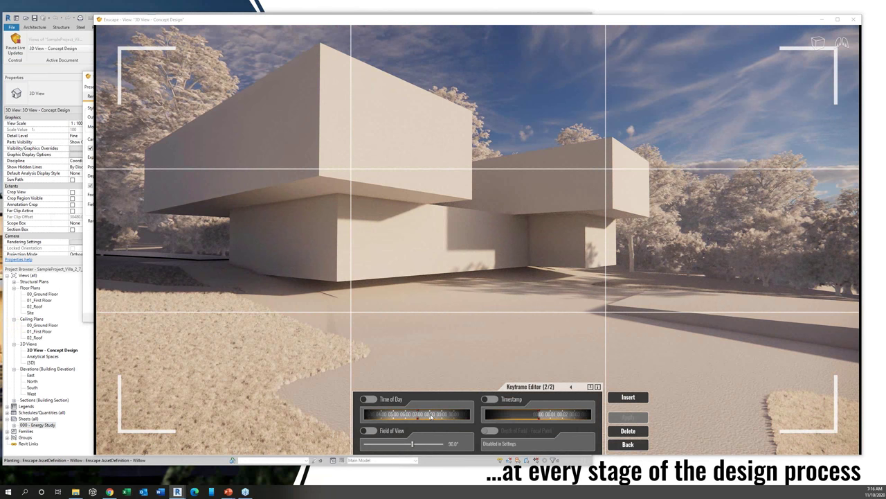
{"action": "left_click_drag", "start_coordinate": [431, 415], "coordinate": [449, 415]}
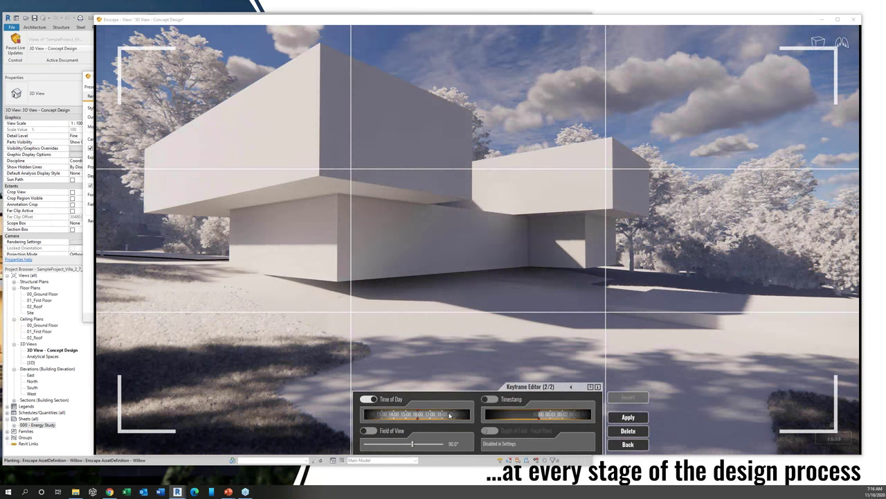
{"action": "left_click", "coordinate": [489, 399]}
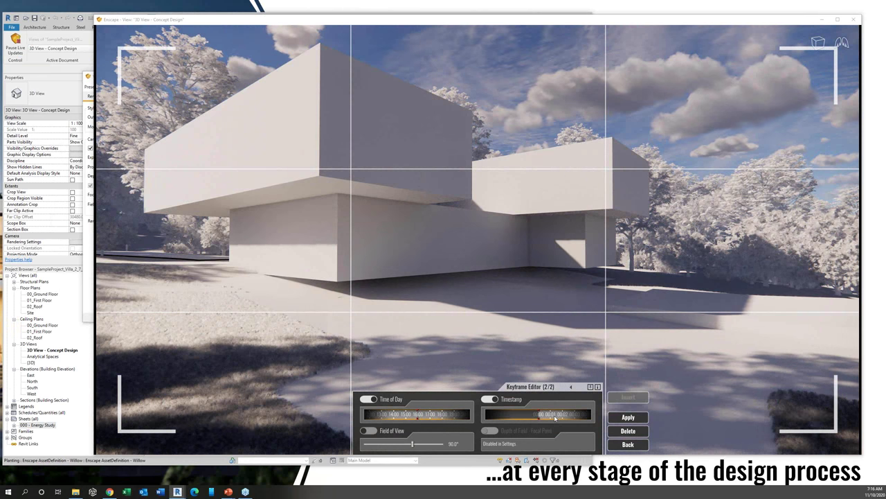
{"action": "left_click_drag", "start_coordinate": [555, 418], "coordinate": [492, 421]}
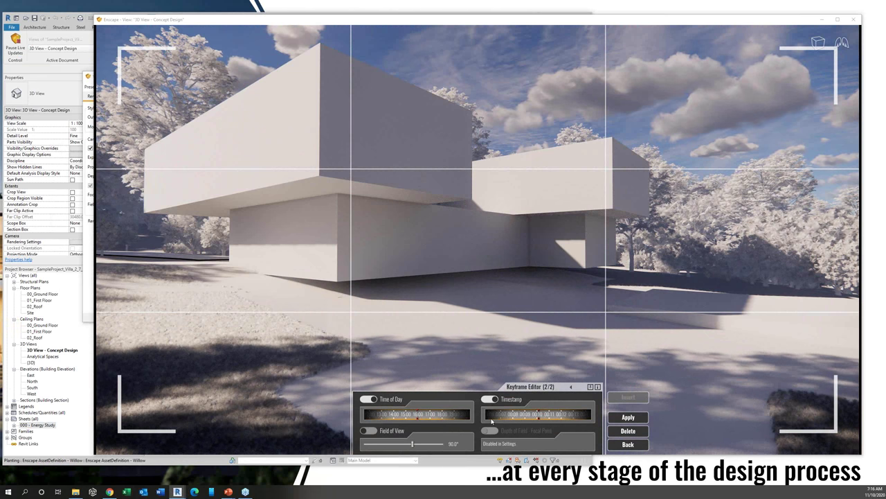
{"action": "left_click", "coordinate": [619, 418]}
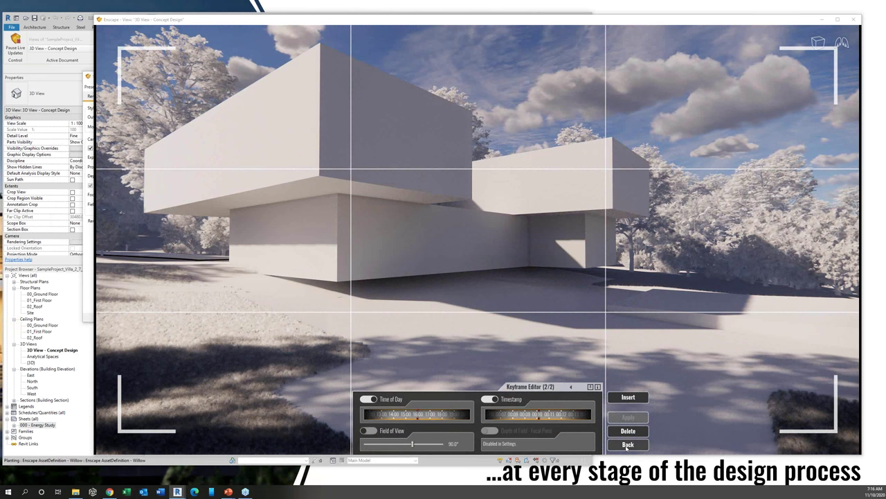
{"action": "left_click", "coordinate": [626, 445]}
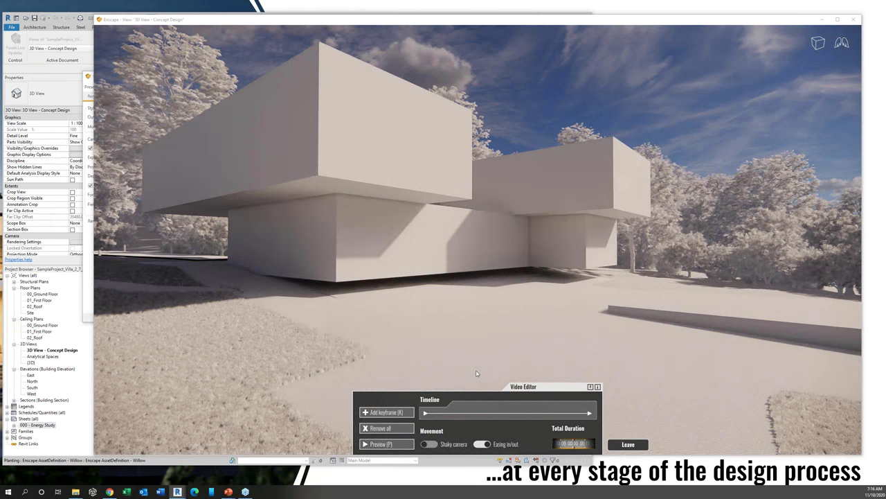
Step: Preview the daylight animation and return to Revit's Enscape video tools
{"action": "key", "text": "p"}
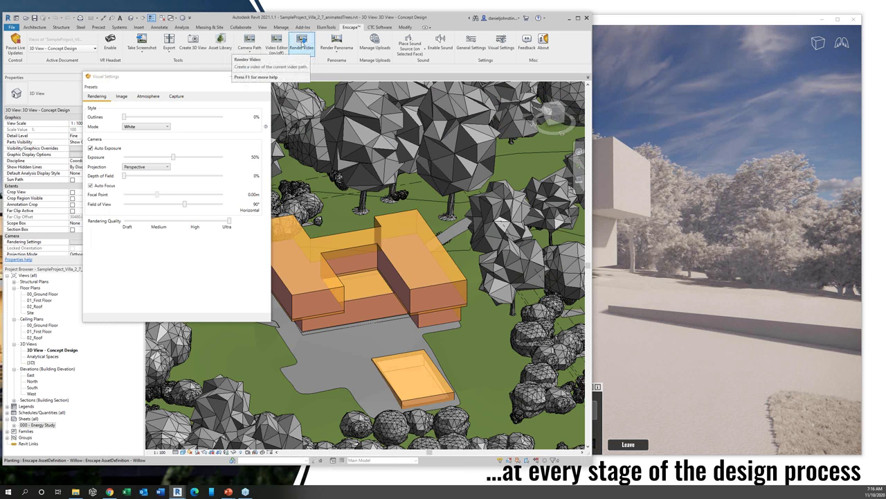
{"action": "left_click", "coordinate": [277, 44]}
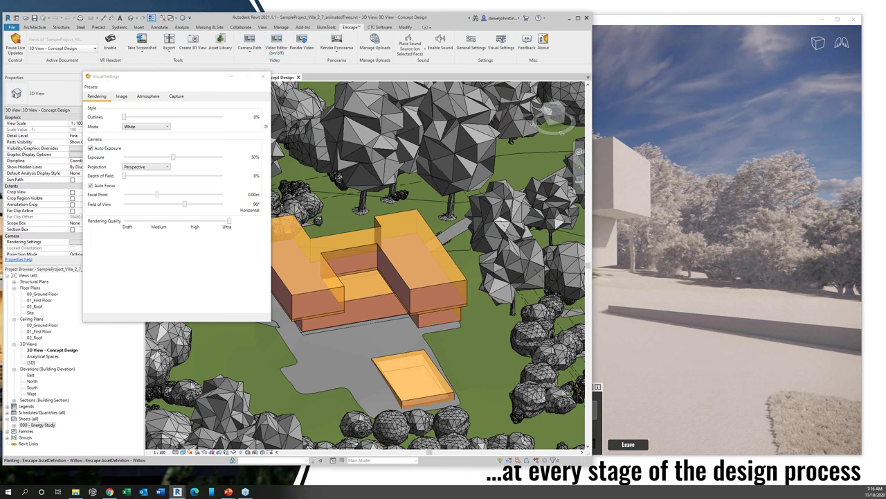
{"action": "left_click_drag", "start_coordinate": [1, 104], "coordinate": [471, 102]}
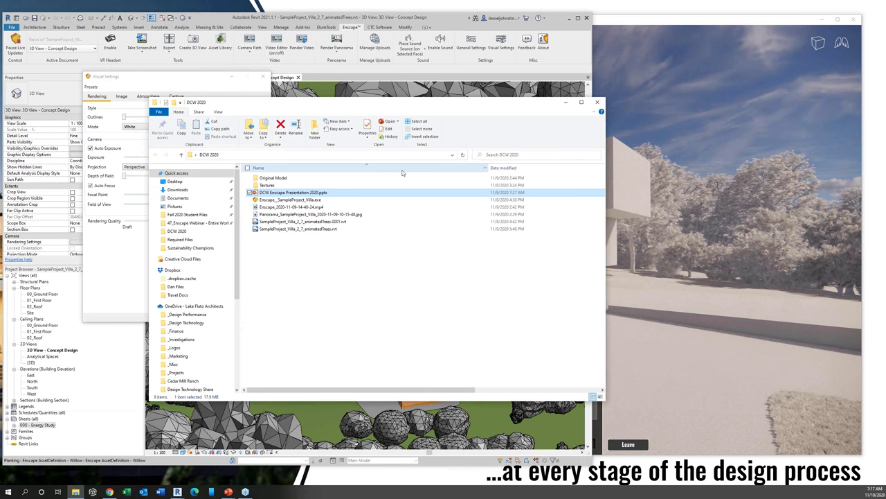
{"action": "double_click", "coordinate": [310, 207]}
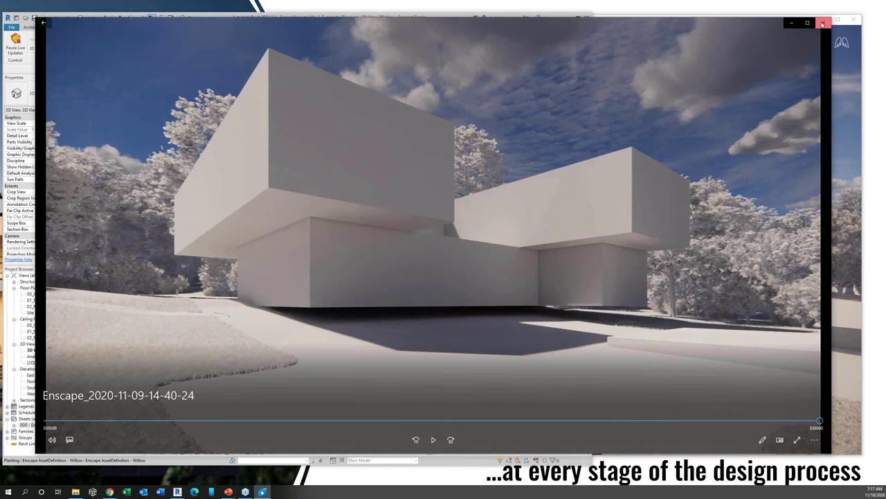
{"action": "left_click", "coordinate": [822, 23]}
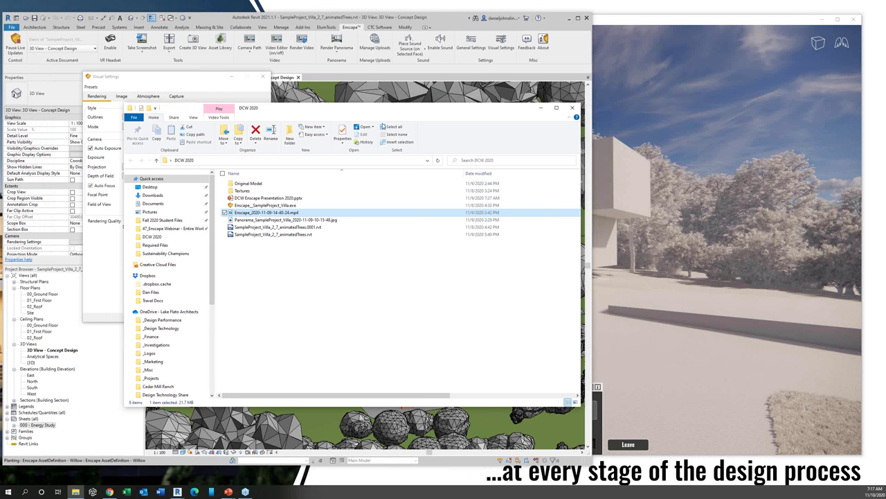
Step: Return to Revit, close the Visual Settings and bring the Enscape window forward
{"action": "left_click", "coordinate": [336, 93]}
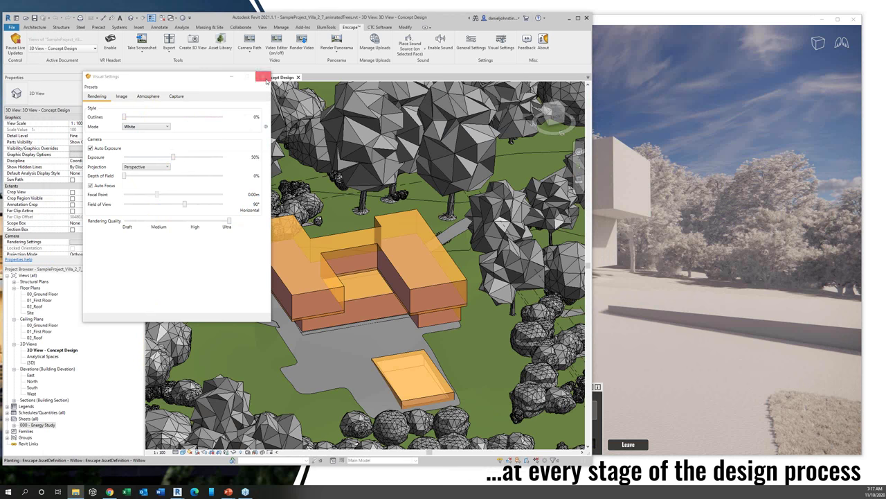
{"action": "left_click", "coordinate": [264, 77]}
{"action": "left_click", "coordinate": [686, 21]}
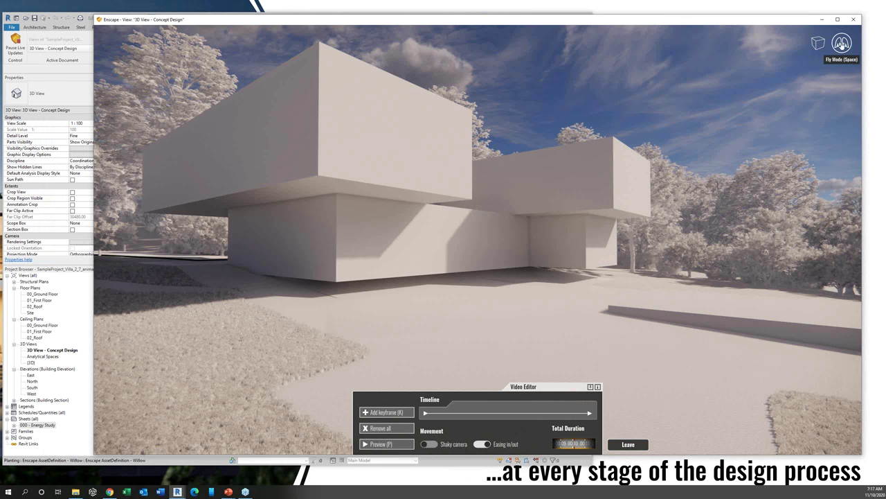
Step: Try the two-point perspective projection on the massing view and switch back to the normal perspective
{"action": "left_click", "coordinate": [818, 43]}
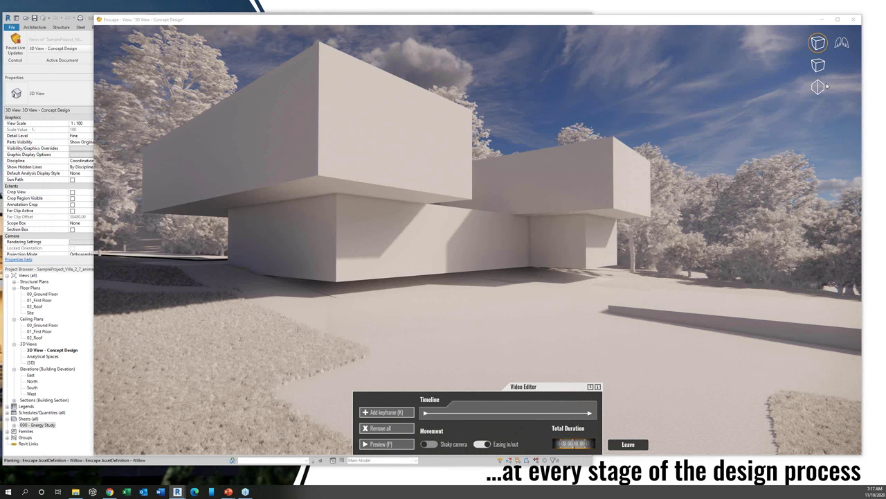
{"action": "left_click", "coordinate": [819, 86]}
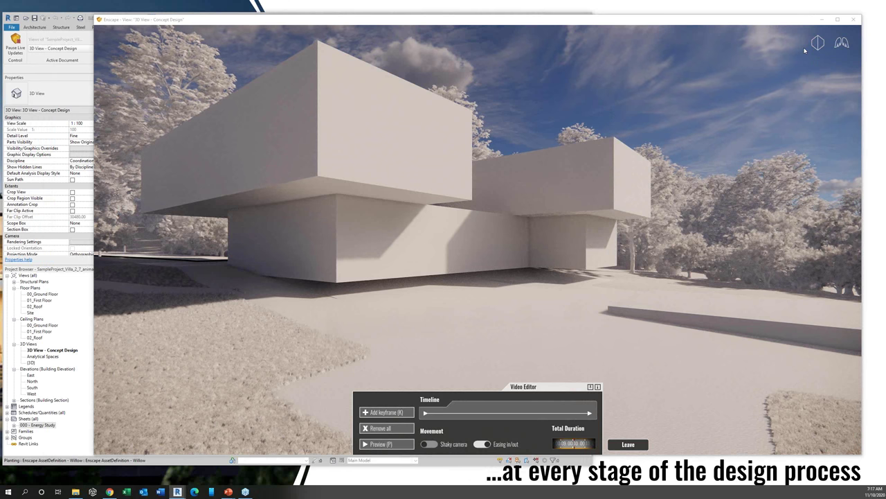
{"action": "mouse_move", "coordinate": [818, 42]}
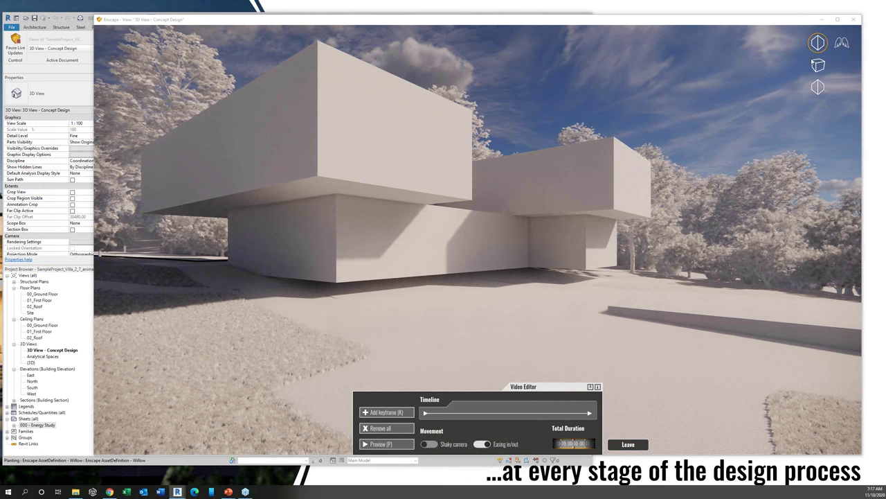
{"action": "left_click", "coordinate": [818, 65]}
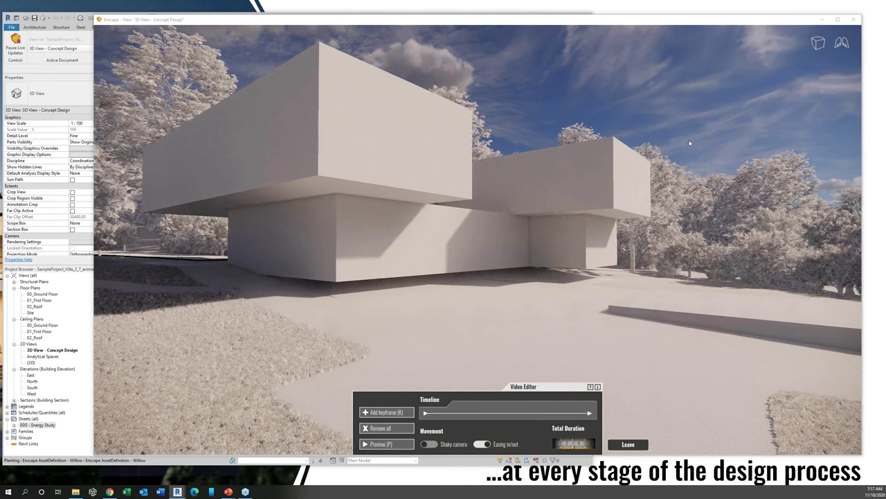
Step: Switch to the PowerPoint slide show and advance to the Visual Modes slide
{"action": "left_click", "coordinate": [51, 75]}
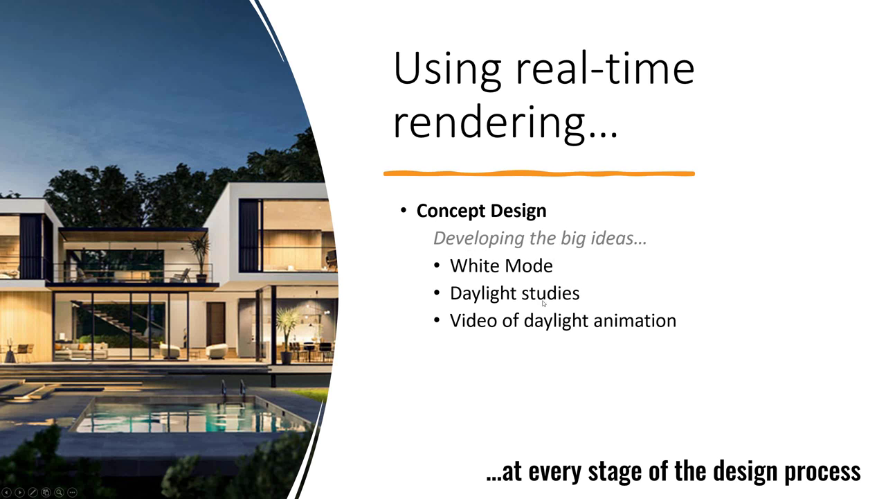
{"action": "left_click", "coordinate": [497, 326]}
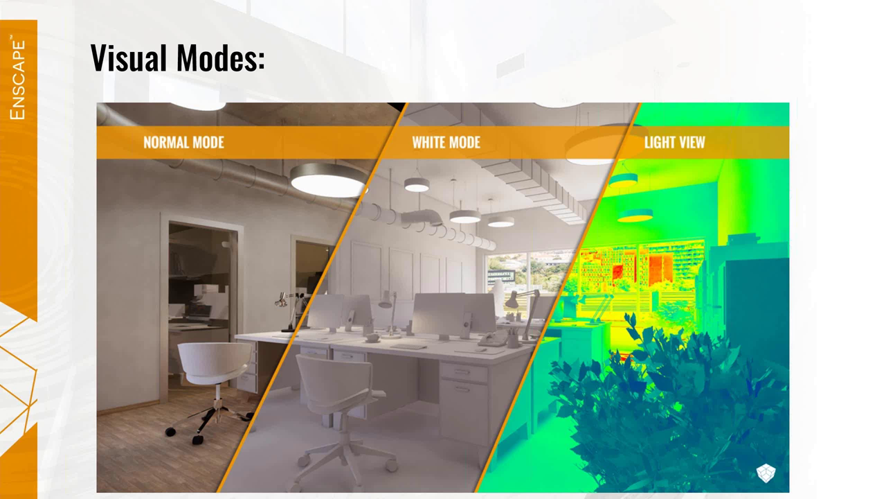
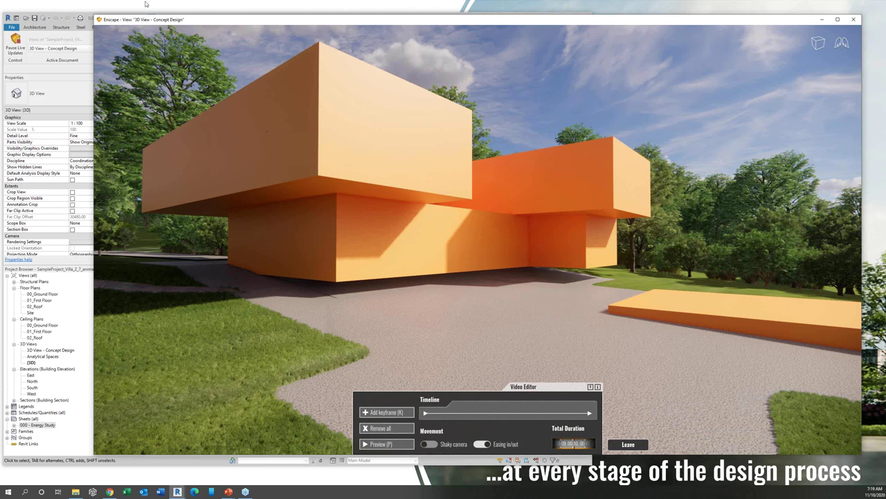
Step: Set the Enscape view to {3D} and fly past the pool terrace into the villa room with the wooden wardrobe wall
{"action": "left_click", "coordinate": [63, 48]}
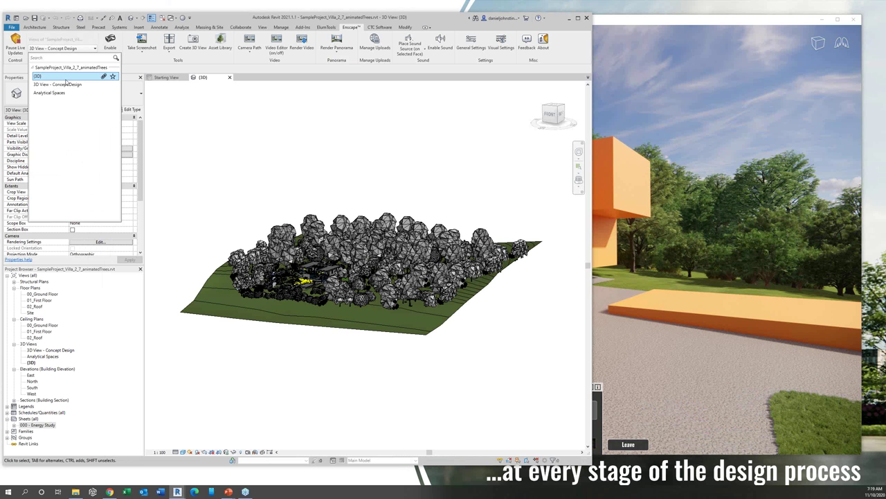
{"action": "left_click", "coordinate": [66, 78]}
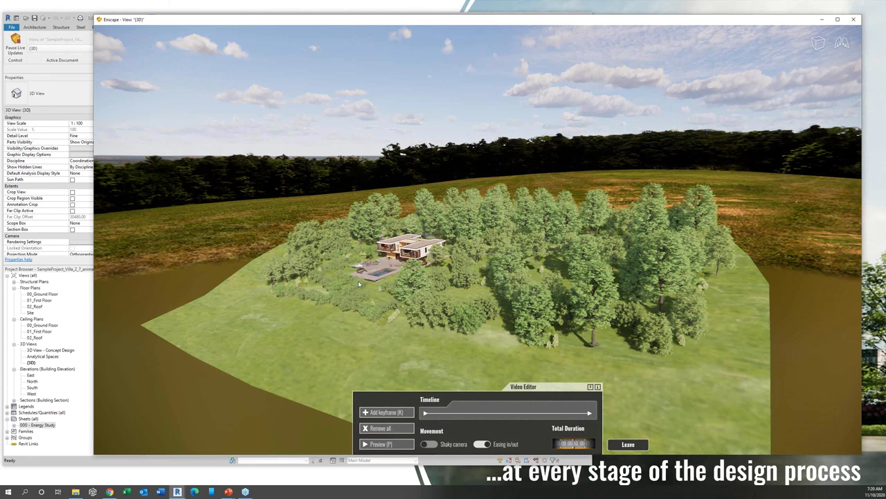
{"action": "double_click", "coordinate": [364, 276]}
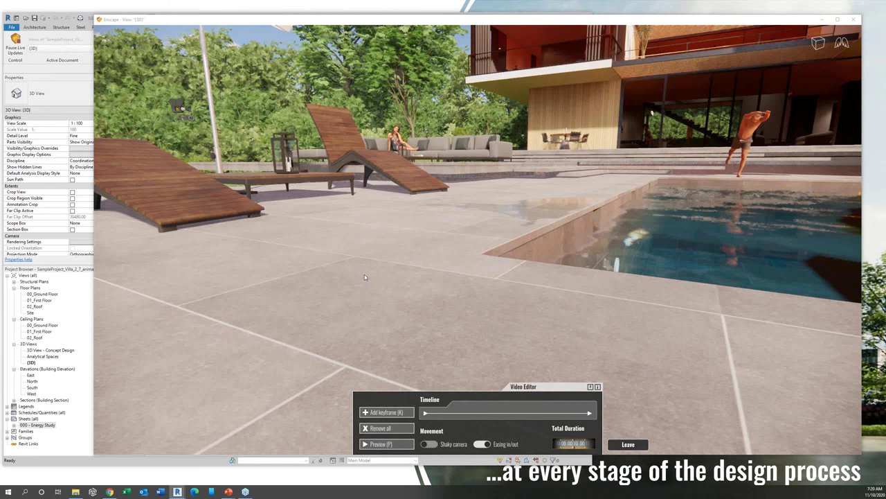
{"action": "left_click_drag", "start_coordinate": [364, 276], "coordinate": [365, 201]}
{"action": "left_click_drag", "start_coordinate": [365, 276], "coordinate": [485, 246]}
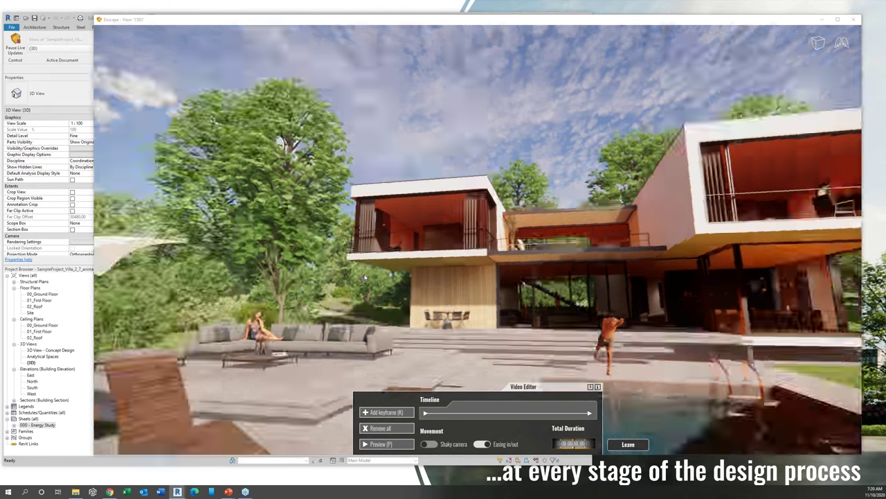
{"action": "key", "text": "w"}
{"action": "left_click_drag", "start_coordinate": [364, 276], "coordinate": [385, 276]}
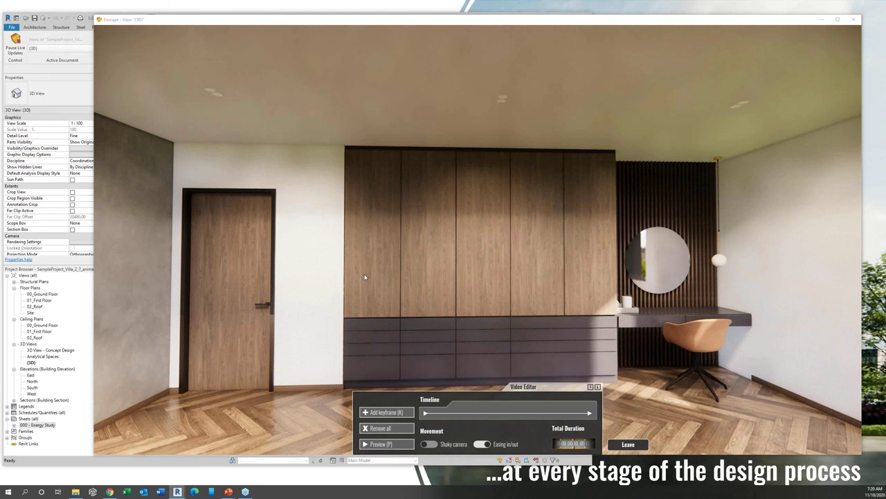
Step: Remove all video keyframes, close the Video Editor and frame the wardrobe wall more closely
{"action": "left_click", "coordinate": [383, 427]}
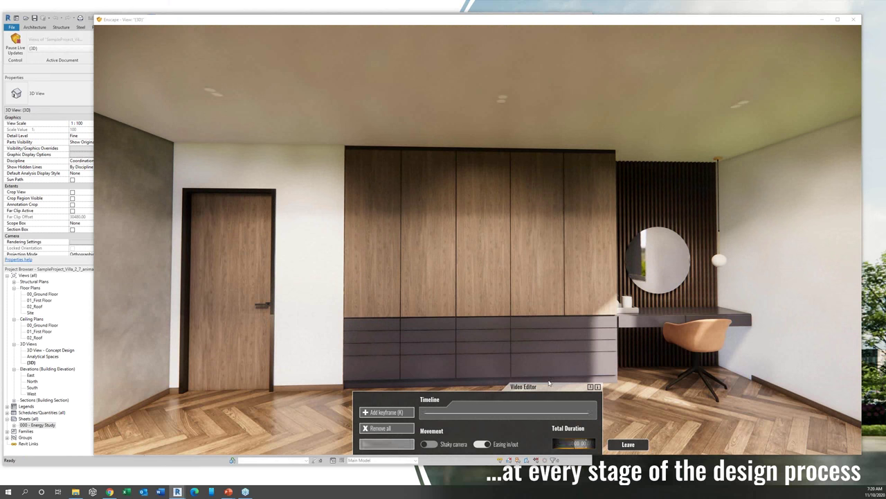
{"action": "left_click", "coordinate": [599, 385]}
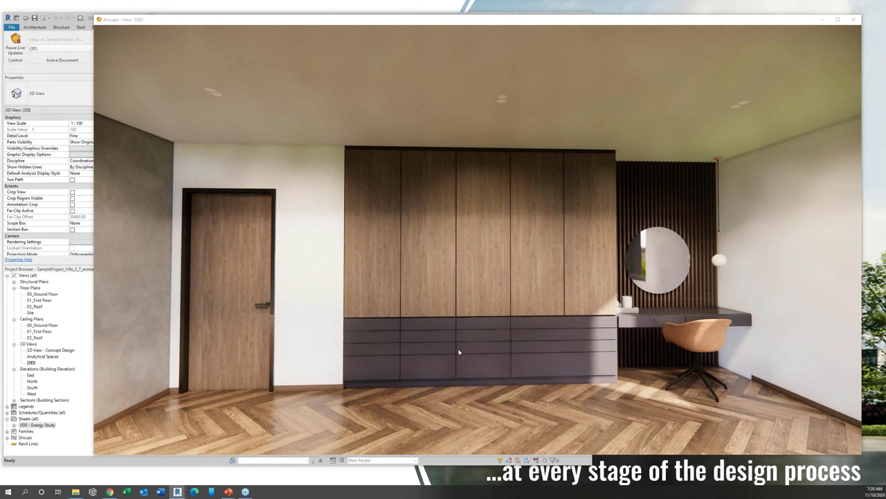
{"action": "key", "text": "q"}
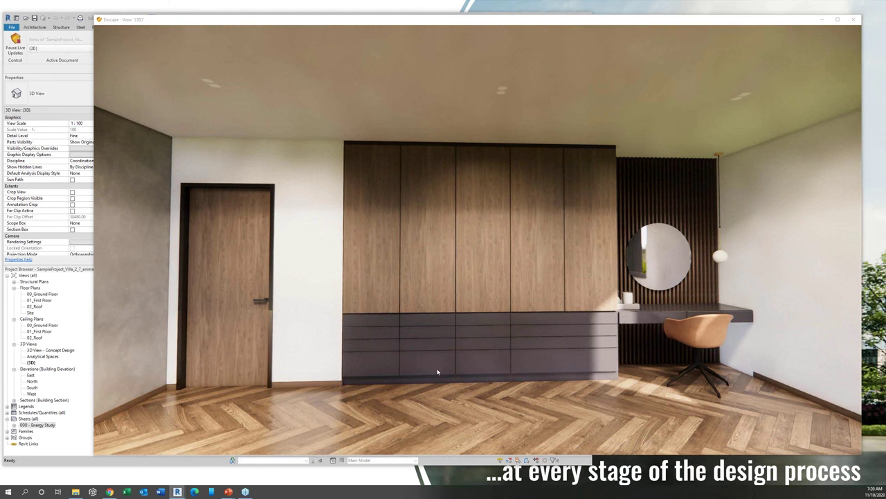
{"action": "scroll", "coordinate": [438, 372], "scroll_direction": "up", "scroll_amount": 2}
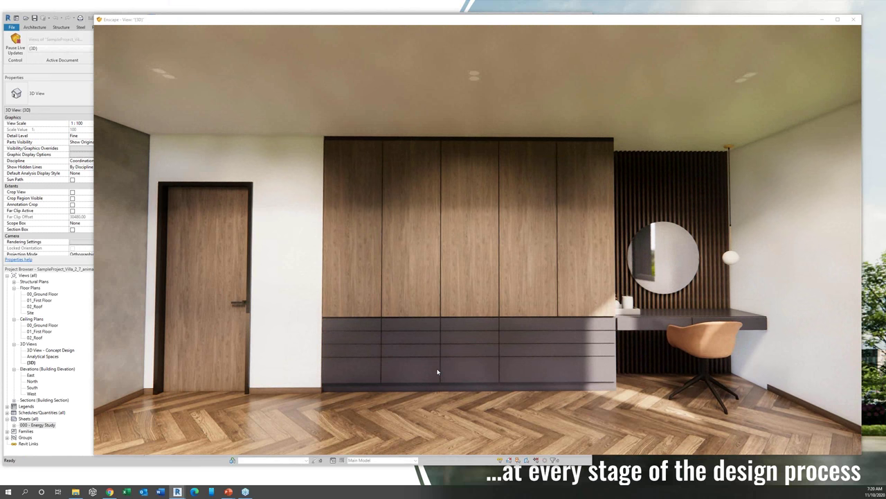
{"action": "scroll", "coordinate": [438, 372], "scroll_direction": "up", "scroll_amount": 1}
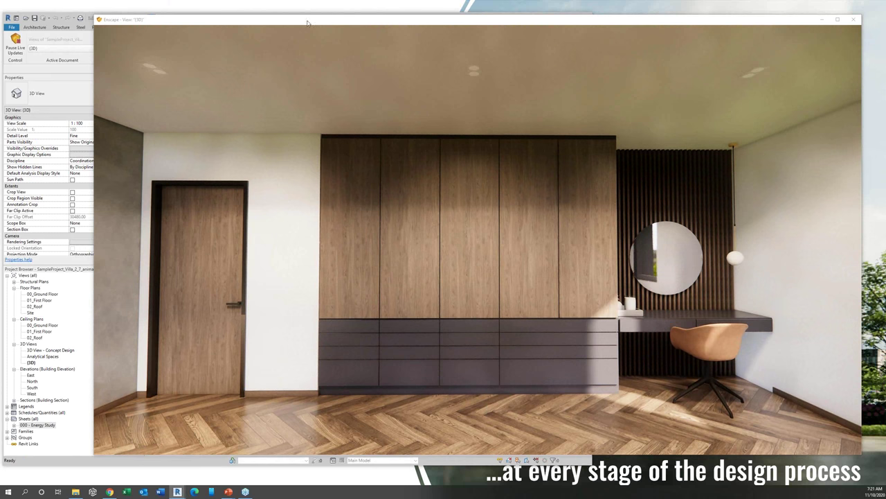
Step: Move the Enscape window aside to uncover Revit and open the Material Browser
{"action": "left_click_drag", "start_coordinate": [305, 20], "coordinate": [631, 27]}
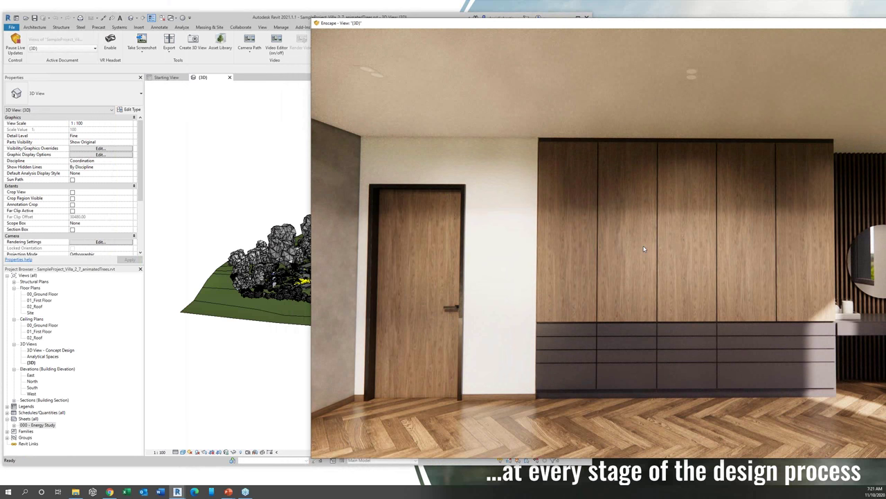
{"action": "left_click", "coordinate": [244, 159]}
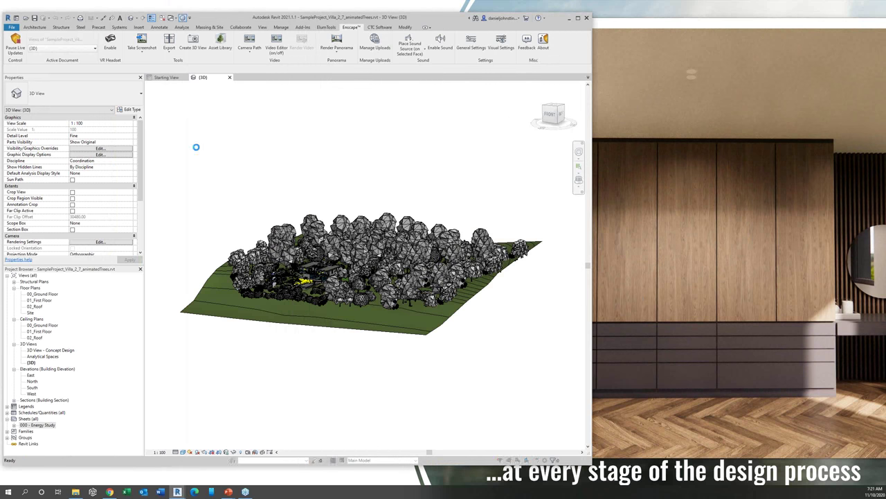
{"action": "key", "text": "m"}
{"action": "key", "text": "a"}
{"action": "key", "text": "t"}
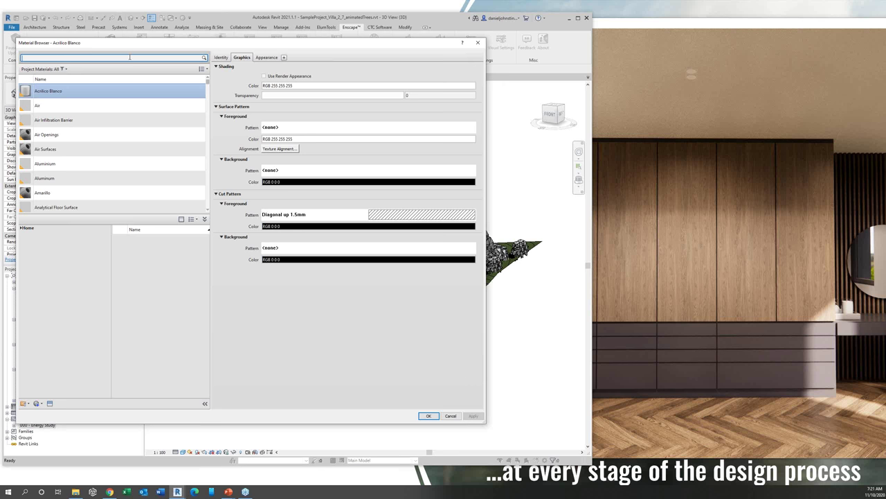
Step: Search the project materials for "dark" and show the appearance settings of Wood_Dark
{"action": "type", "text": "dark"}
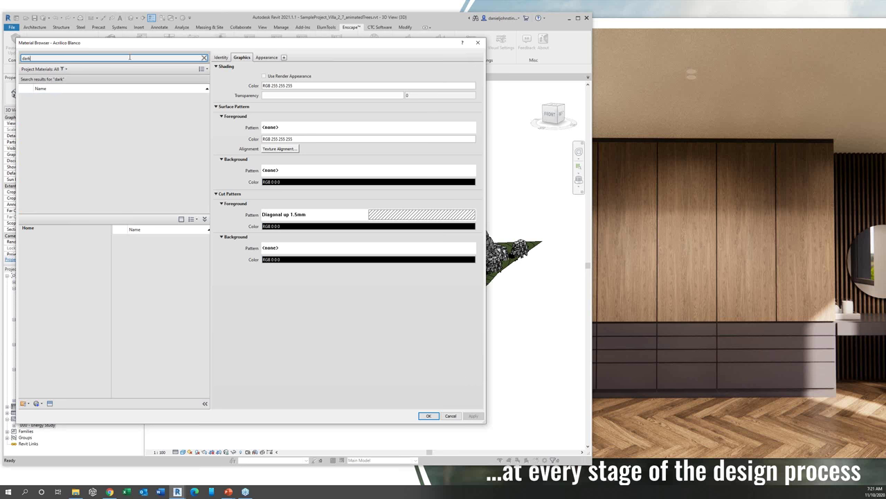
{"action": "scroll", "coordinate": [88, 168], "scroll_direction": "down", "scroll_amount": 5}
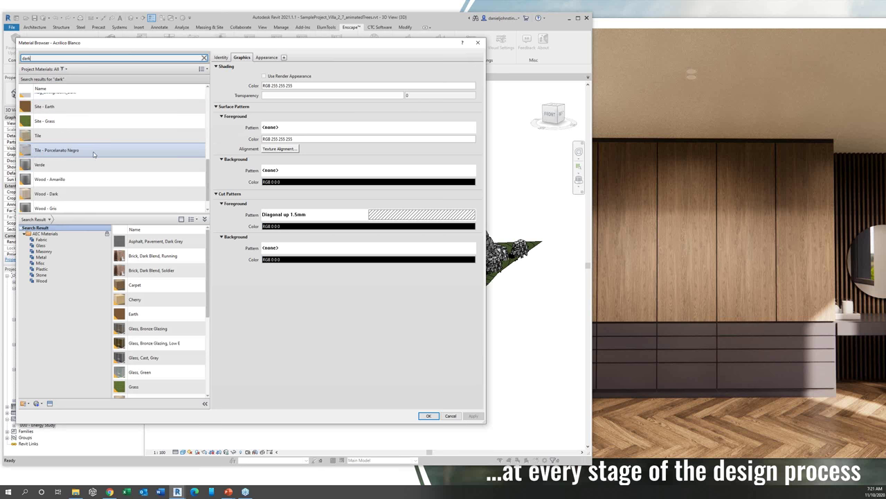
{"action": "left_click", "coordinate": [78, 208]}
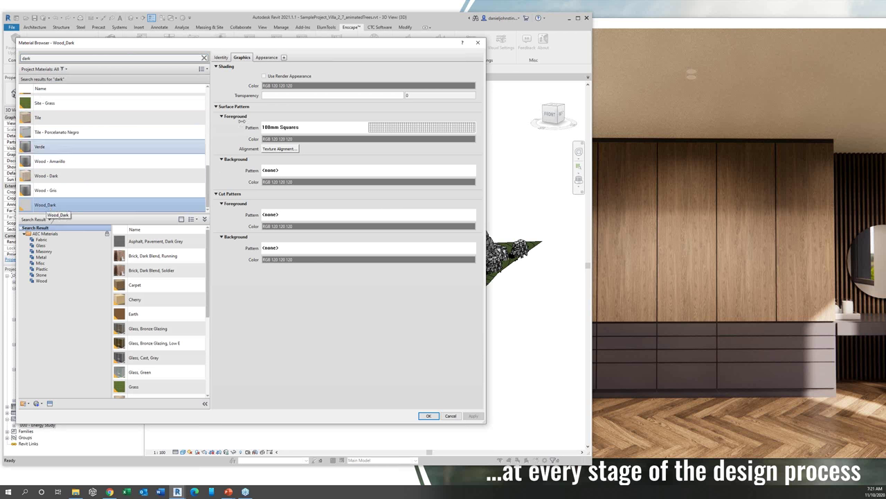
{"action": "left_click", "coordinate": [268, 57]}
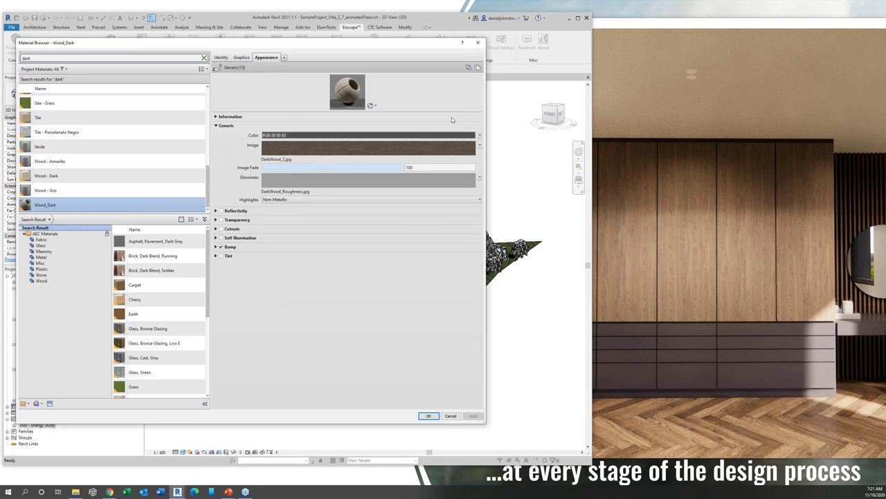
Step: Open the asset replacement for Wood_Dark's appearance and search the Asset Browser for "plywood"
{"action": "left_click", "coordinate": [470, 68]}
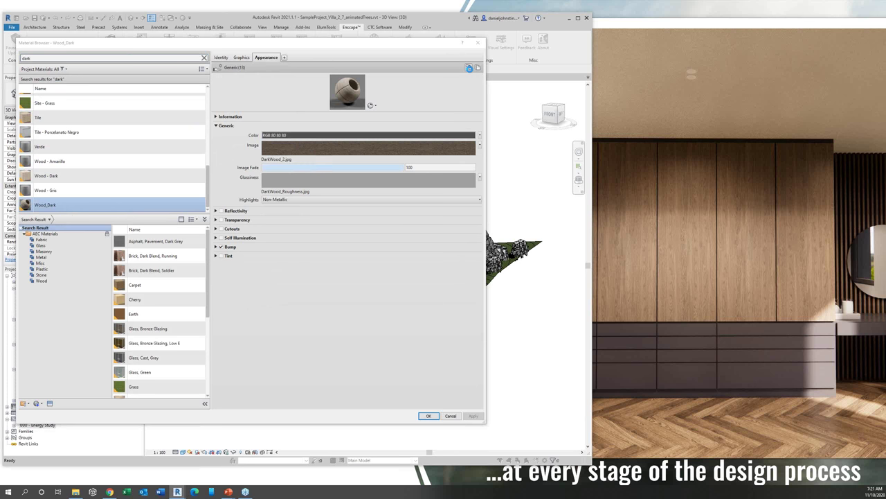
{"action": "left_click_drag", "start_coordinate": [319, 22], "coordinate": [491, 203]}
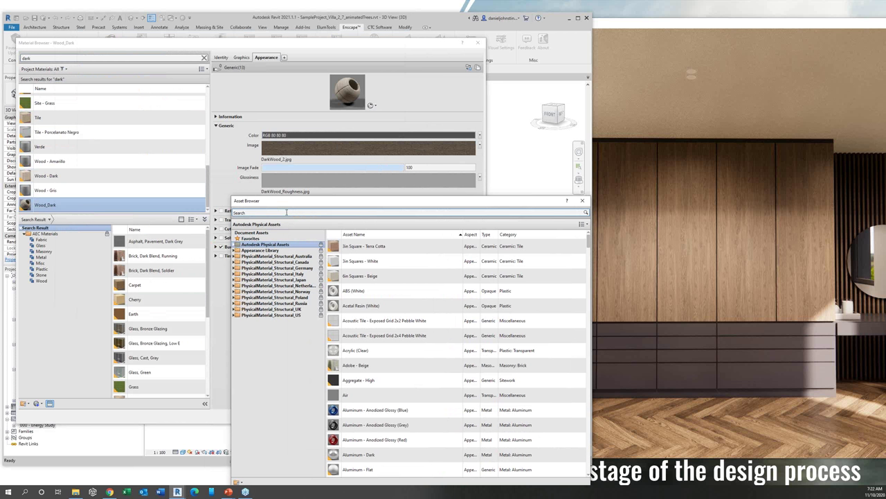
{"action": "left_click", "coordinate": [286, 212]}
{"action": "type", "text": "wood"}
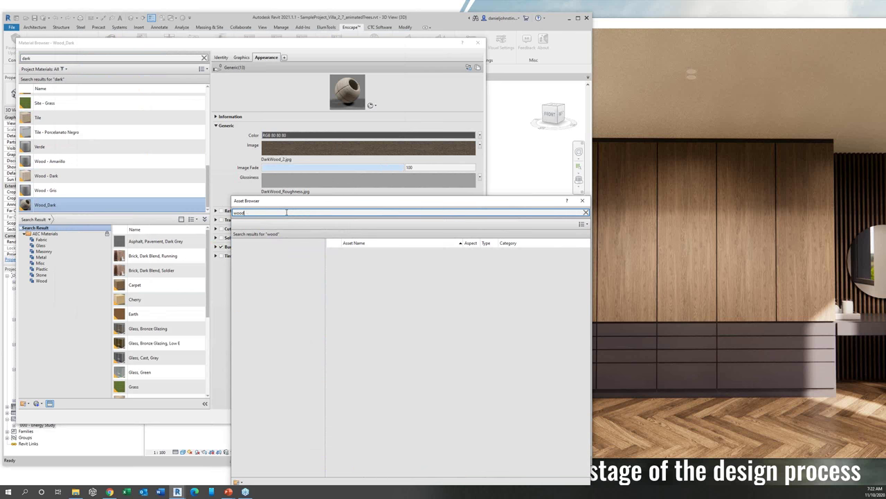
{"action": "key", "text": "BackSpace"}
{"action": "key", "text": "BackSpace"}
{"action": "key", "text": "BackSpace"}
{"action": "key", "text": "BackSpace"}
{"action": "type", "text": "p"}
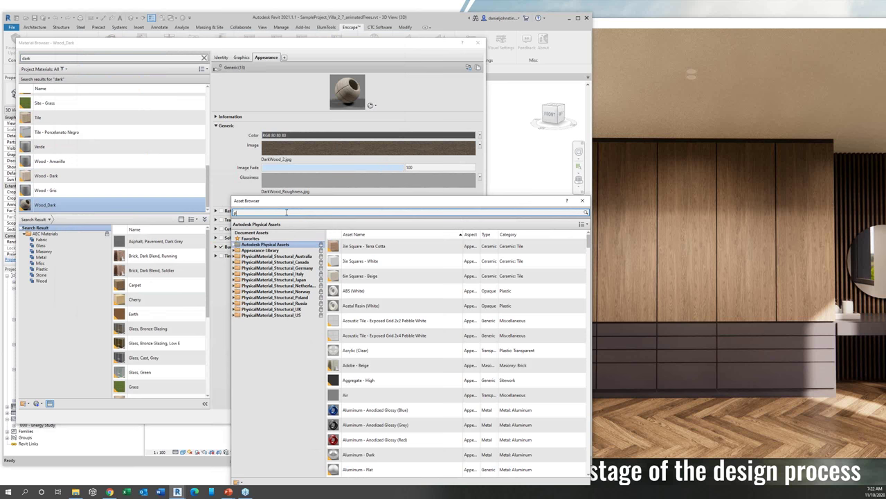
{"action": "type", "text": "lywood"}
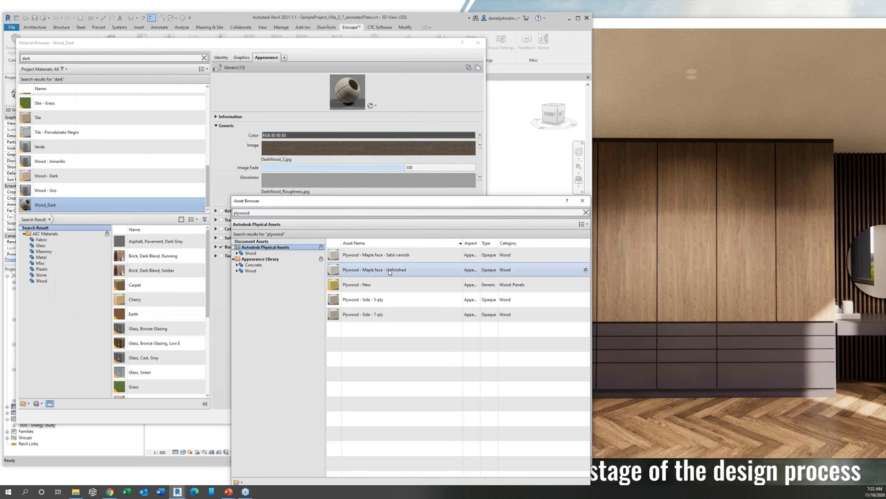
Step: Replace Wood_Dark's appearance with Plywood - Maple face - Unfinished, close the Asset Browser and apply the change
{"action": "double_click", "coordinate": [386, 271]}
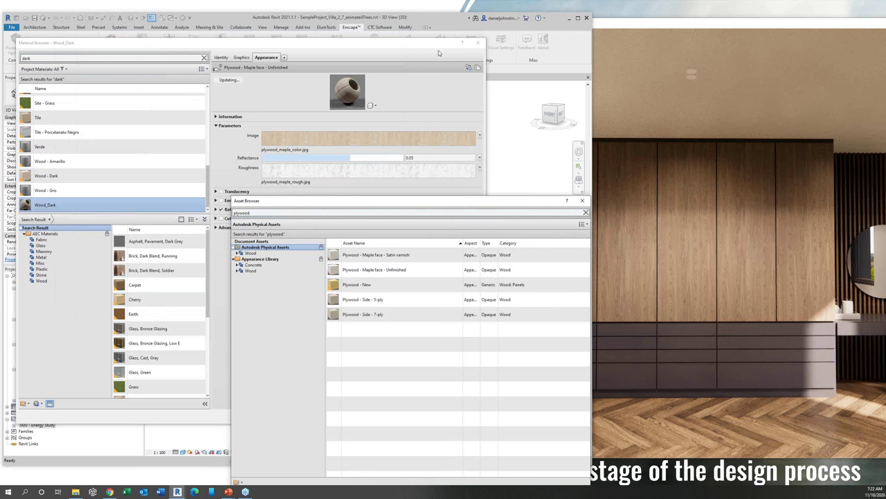
{"action": "left_click", "coordinate": [421, 43]}
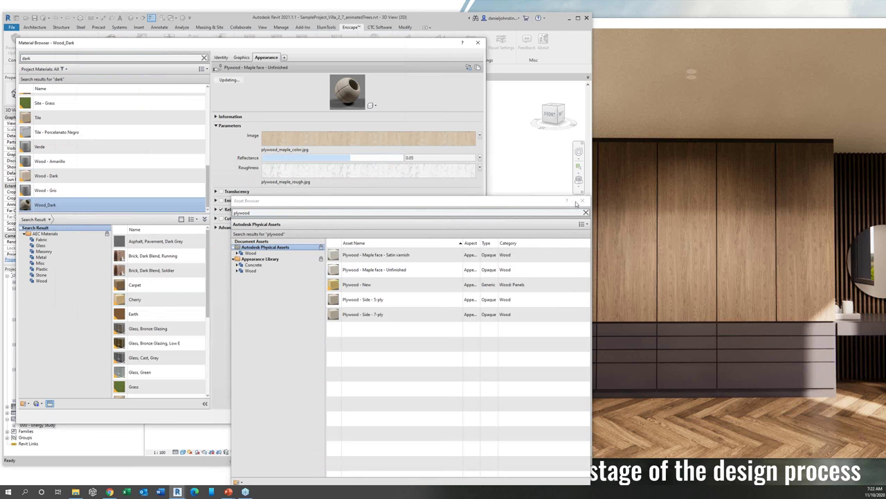
{"action": "left_click", "coordinate": [583, 201]}
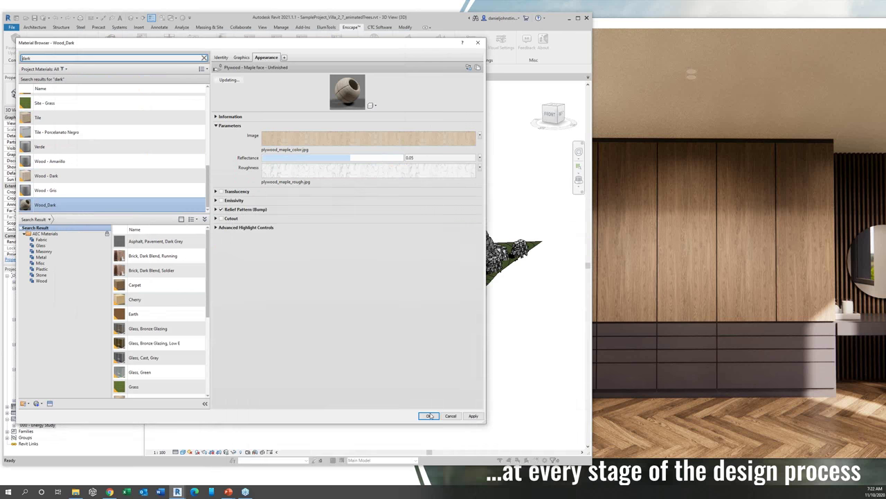
{"action": "left_click", "coordinate": [468, 417]}
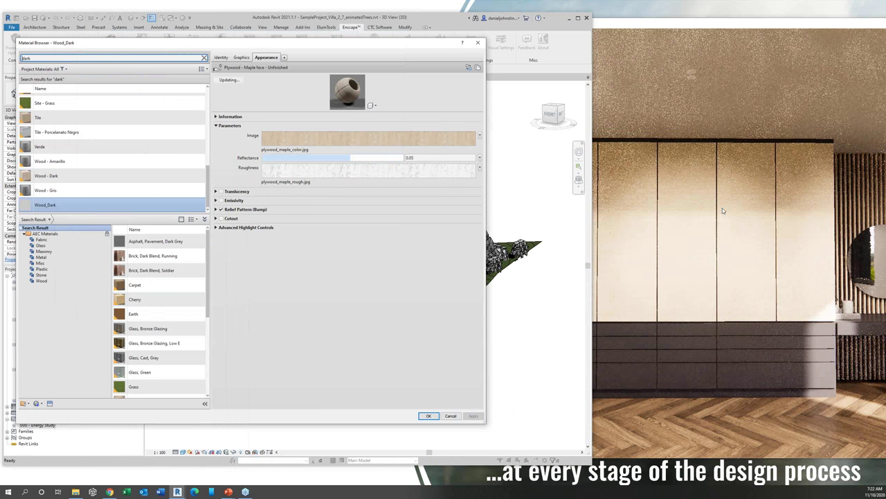
Step: Bring the Enscape window forward and examine the plywood finish on the wardrobe doors up close
{"action": "left_click", "coordinate": [699, 25]}
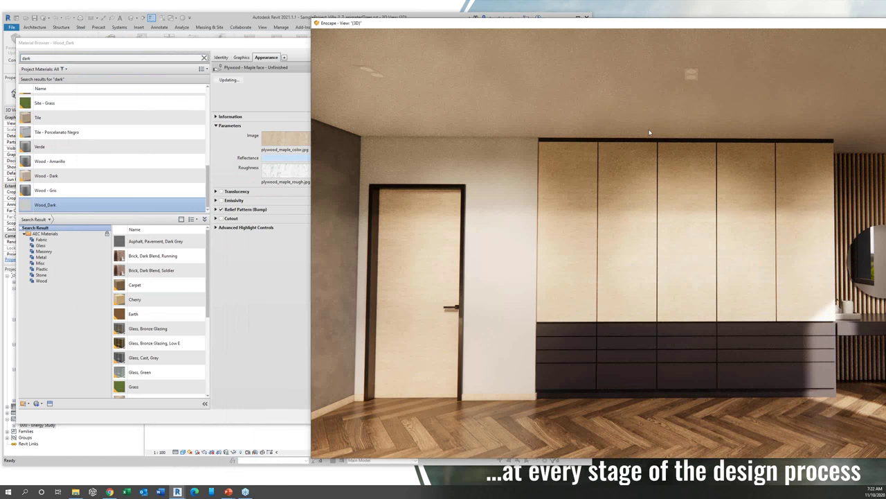
{"action": "scroll", "coordinate": [638, 148], "scroll_direction": "up", "scroll_amount": 5}
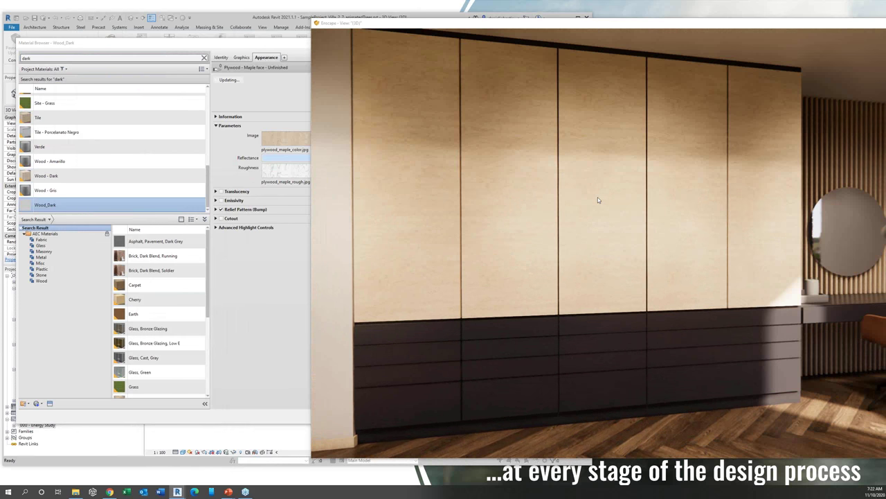
{"action": "right_click_drag", "start_coordinate": [598, 197], "coordinate": [604, 178]}
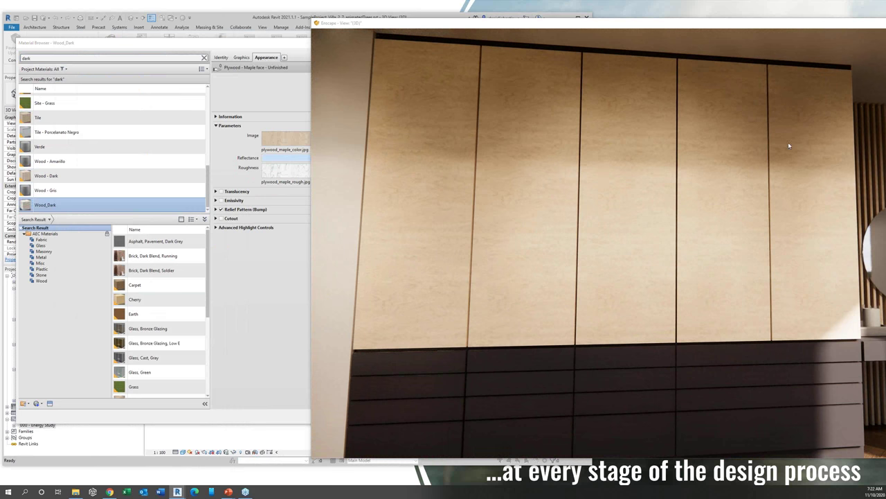
{"action": "key", "text": "w"}
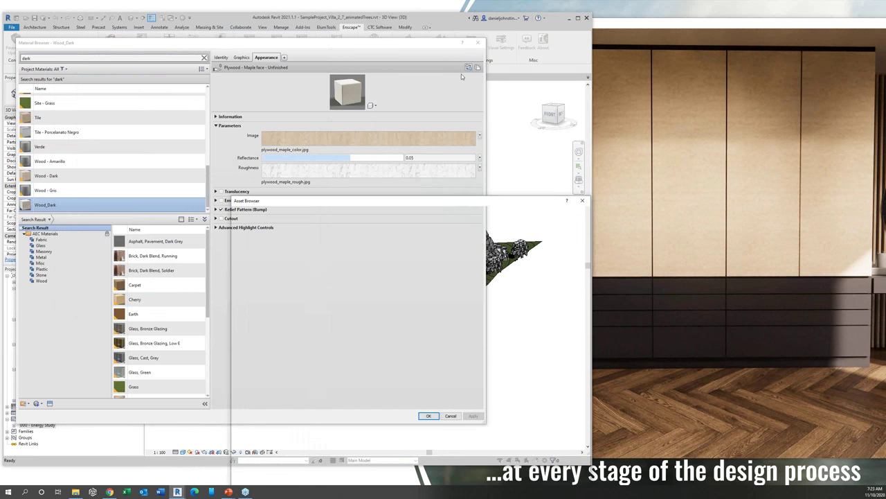
Step: Search the Asset Browser for "wood", replace Wood_Dark's appearance with Bamboo Light - Semigloss and apply it
{"action": "left_click_drag", "start_coordinate": [450, 201], "coordinate": [481, 142]}
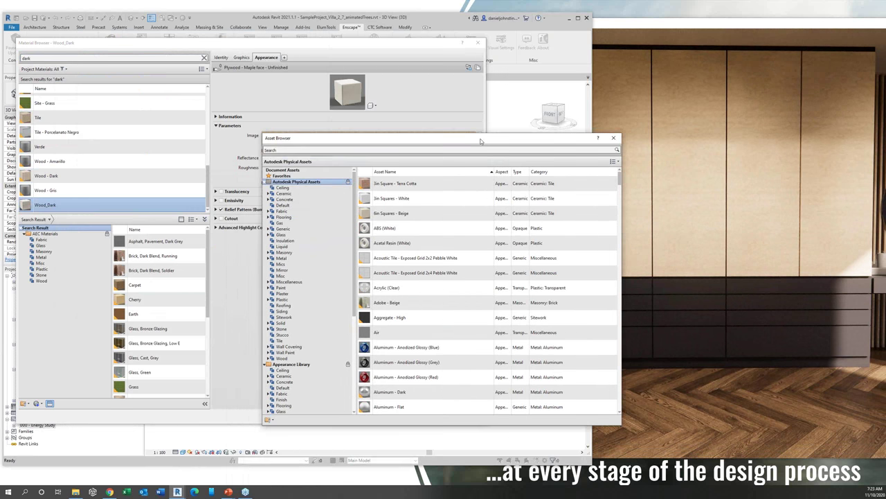
{"action": "left_click", "coordinate": [309, 150]}
{"action": "type", "text": "wood"}
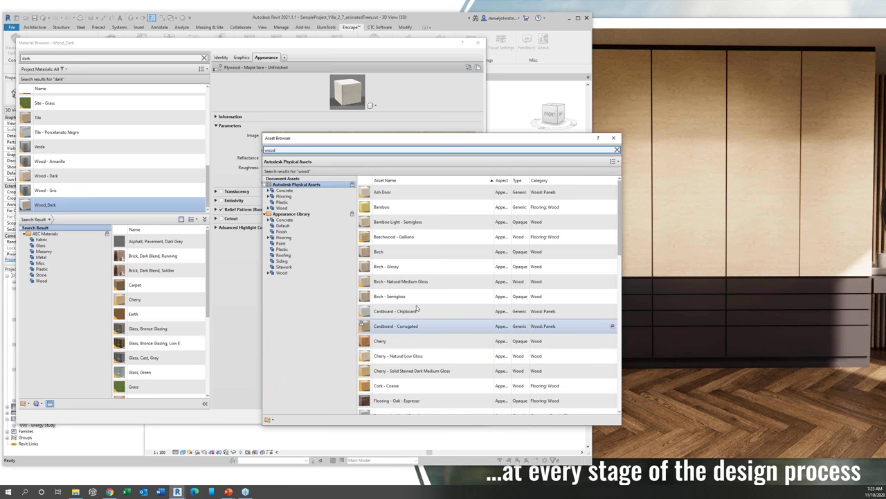
{"action": "double_click", "coordinate": [396, 222]}
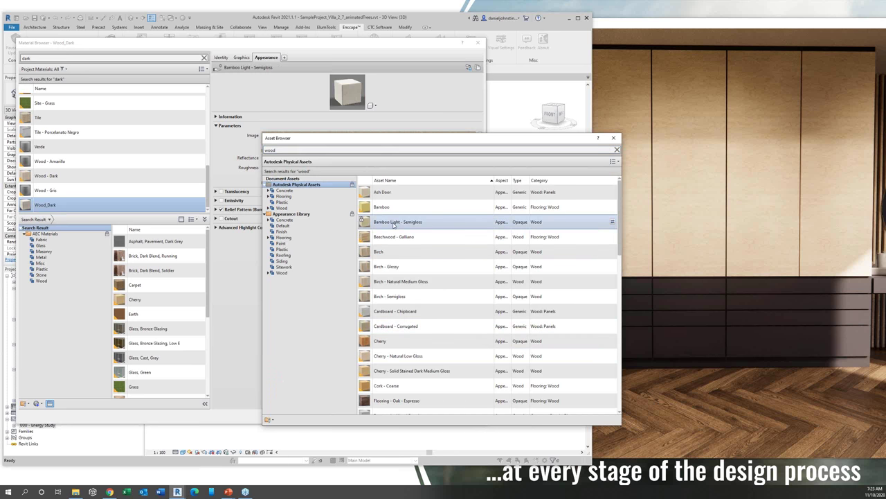
{"action": "left_click", "coordinate": [613, 138]}
{"action": "left_click", "coordinate": [473, 415]}
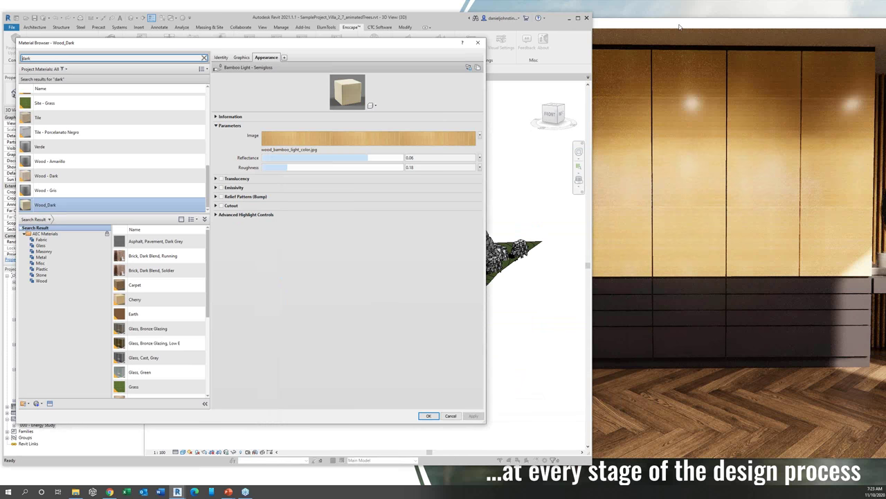
Step: Bring the Enscape window forward and examine the bamboo finish on the wardrobe doors up close and from across the room
{"action": "left_click", "coordinate": [691, 227]}
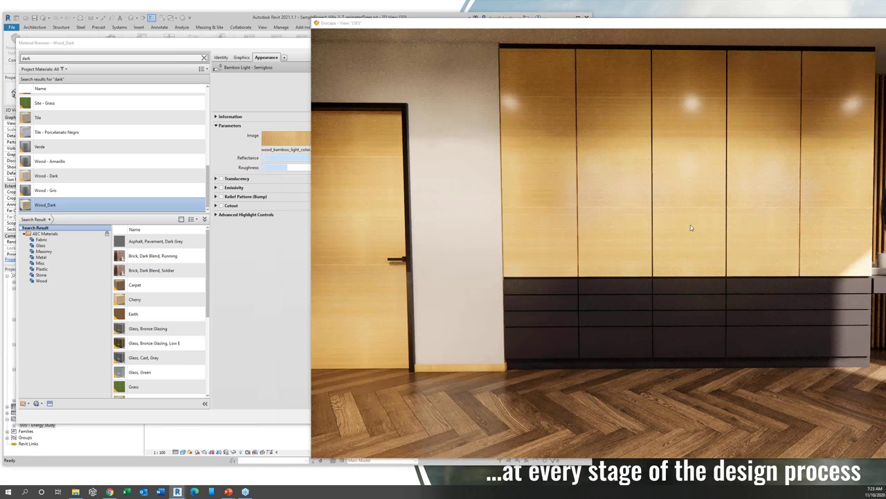
{"action": "key", "text": "w"}
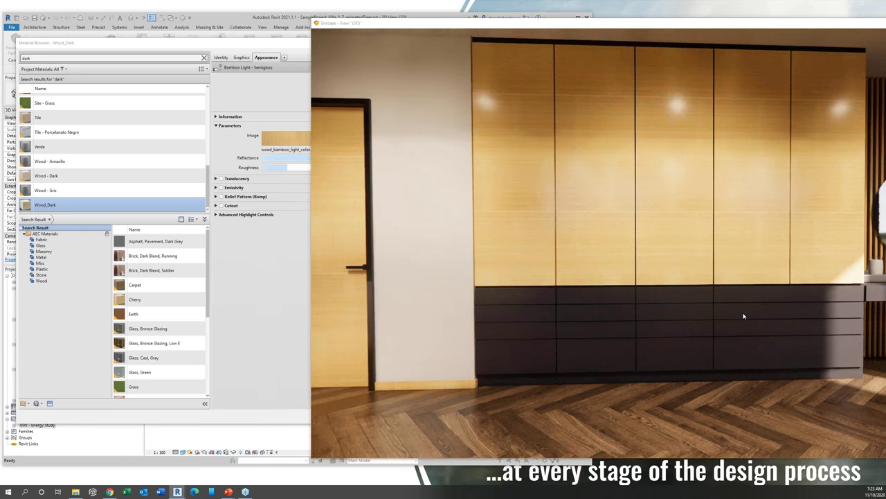
{"action": "key", "text": "w"}
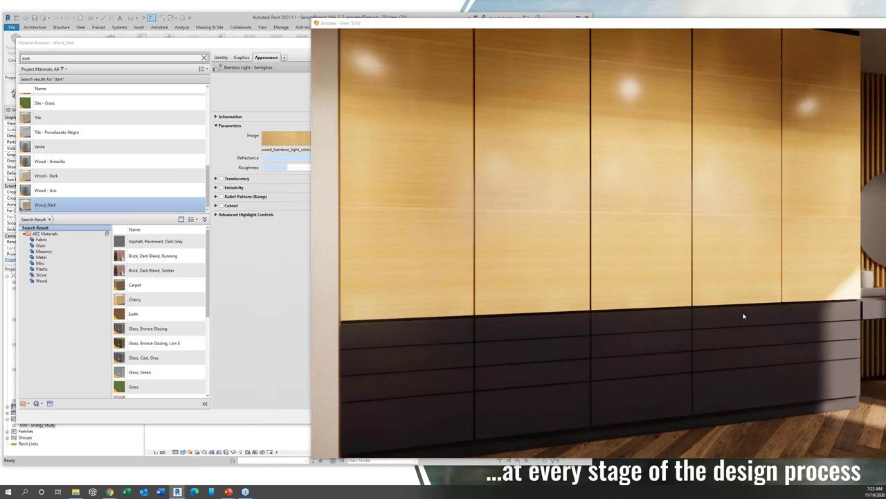
{"action": "key", "text": "w"}
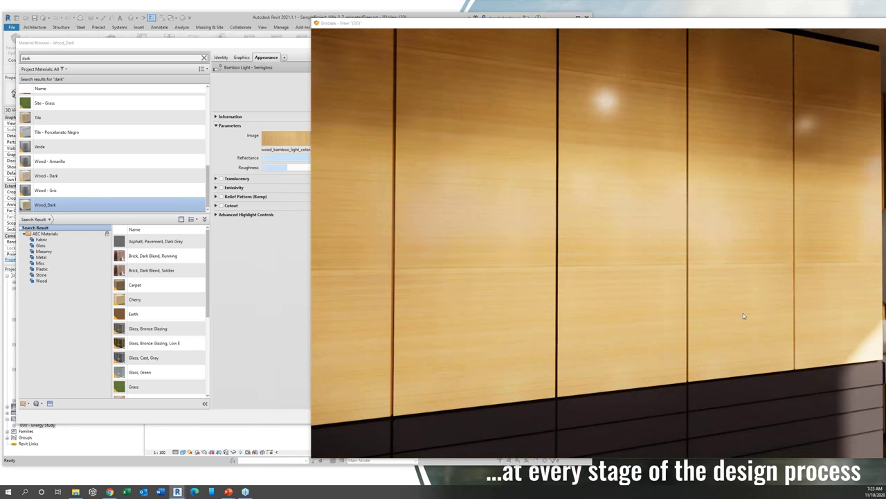
{"action": "key", "text": "w"}
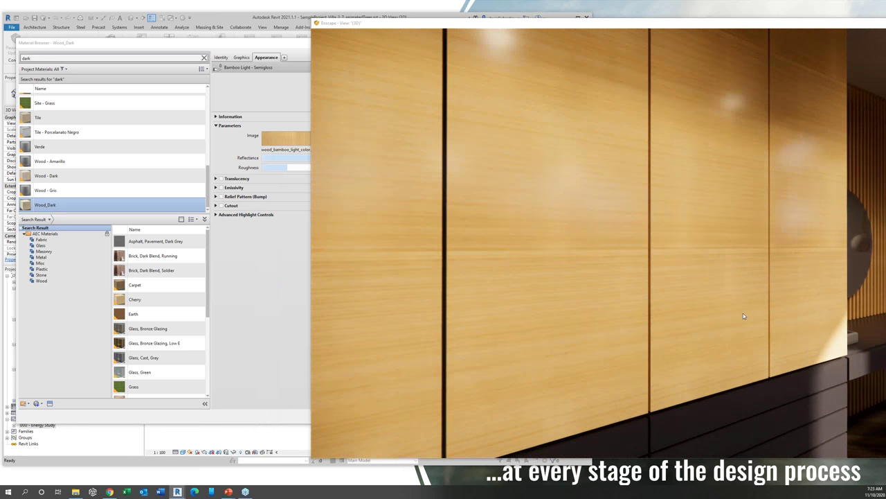
{"action": "key", "text": "d"}
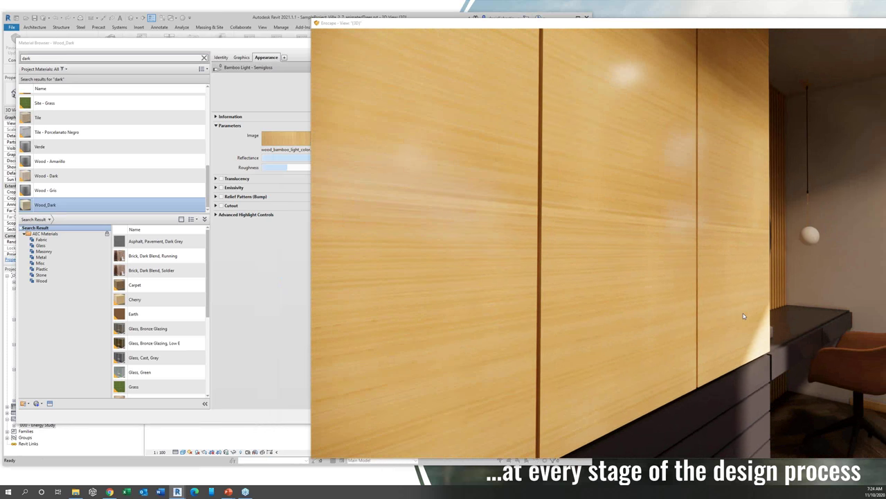
{"action": "key", "text": "a"}
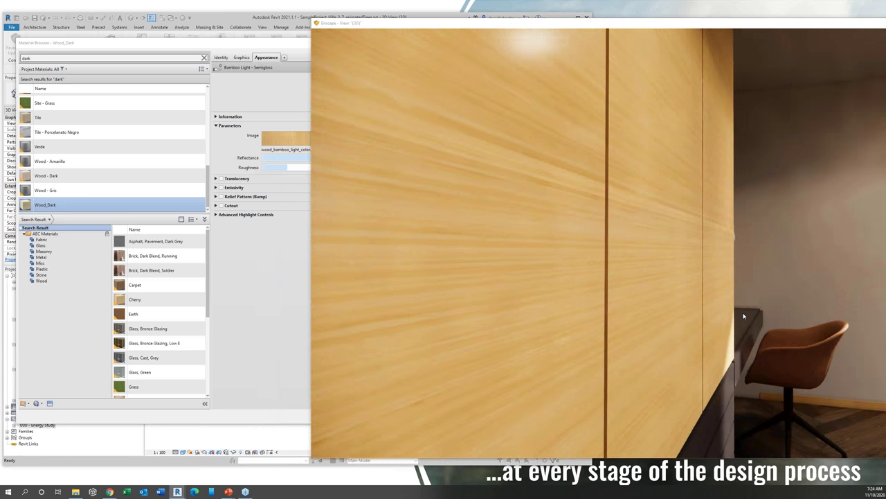
{"action": "key", "text": "s"}
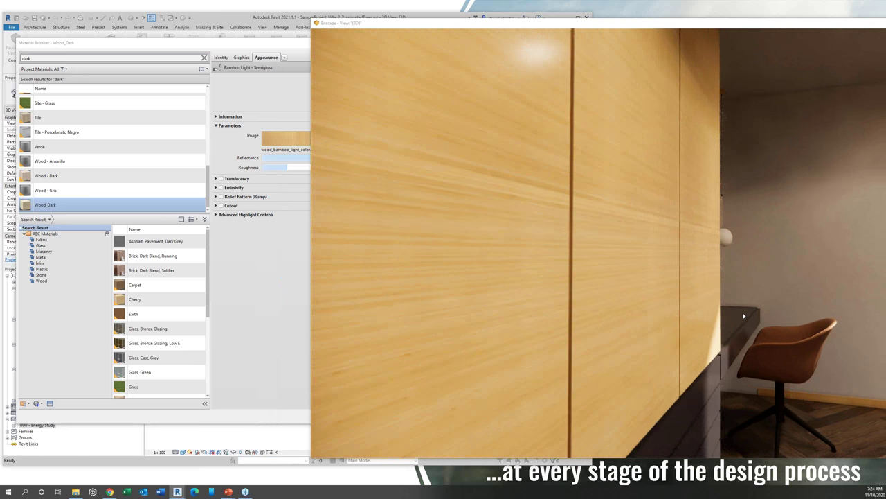
{"action": "key", "text": "w"}
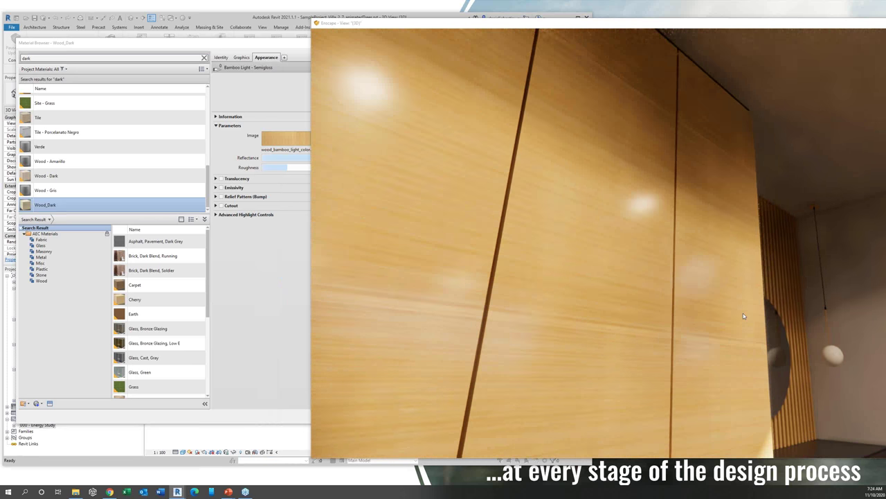
{"action": "key", "text": "a"}
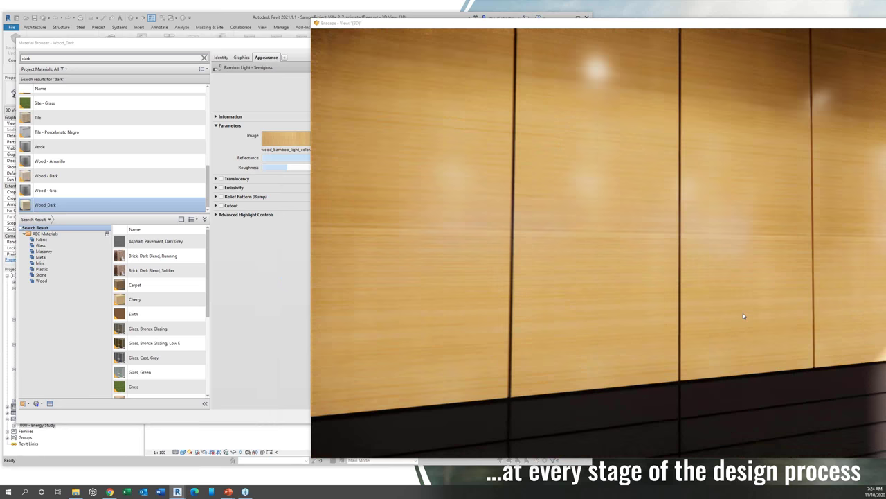
{"action": "key", "text": "s"}
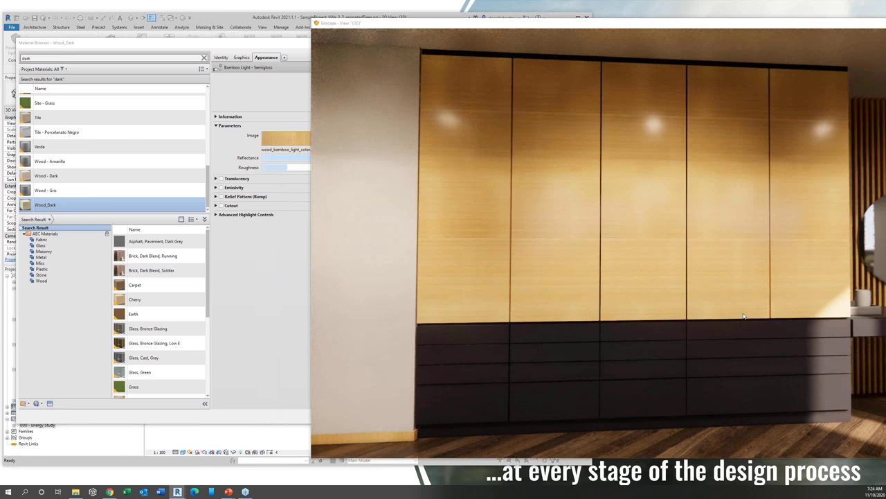
{"action": "key", "text": "s"}
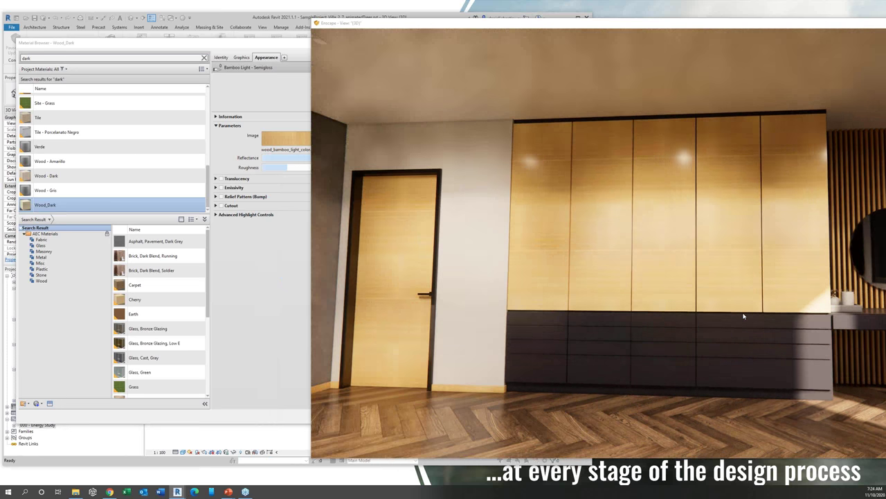
{"action": "key", "text": "w"}
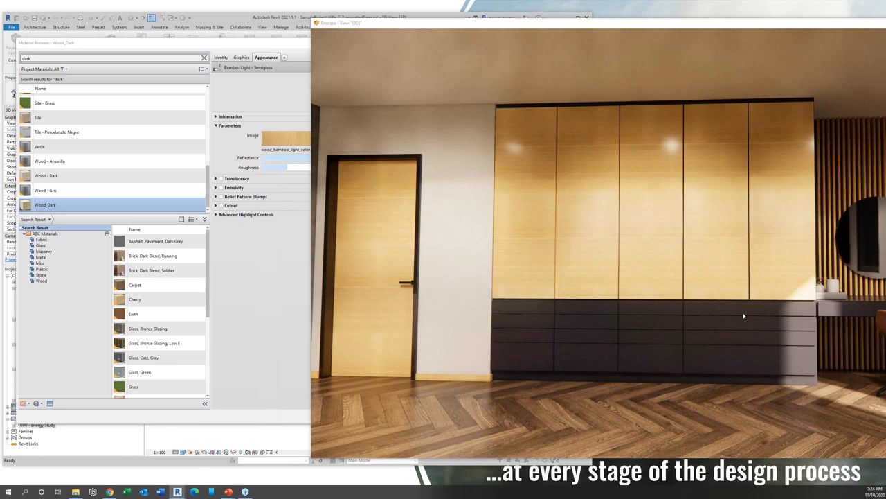
Step: Rotate the bamboo image texture of Wood_Dark to 90 degrees and apply the change
{"action": "left_click", "coordinate": [273, 103]}
{"action": "left_click", "coordinate": [293, 139]}
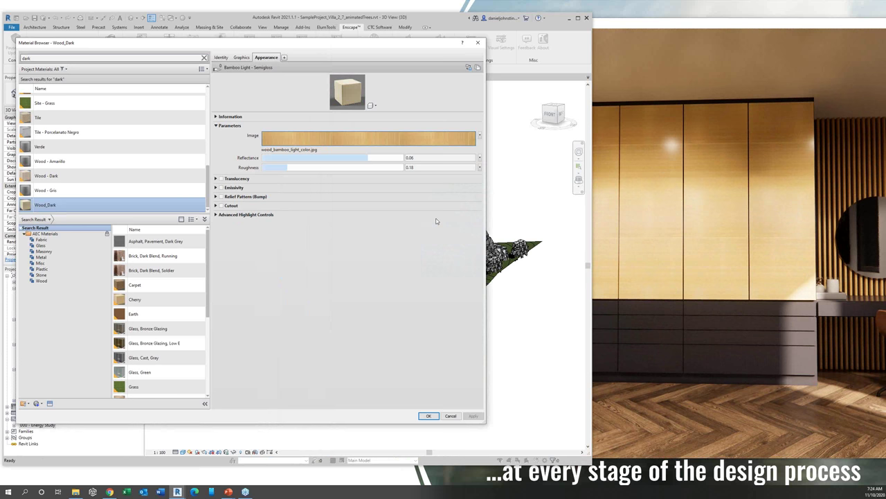
{"action": "left_click", "coordinate": [368, 138]}
{"action": "left_click", "coordinate": [549, 263]}
{"action": "type", "text": "90"}
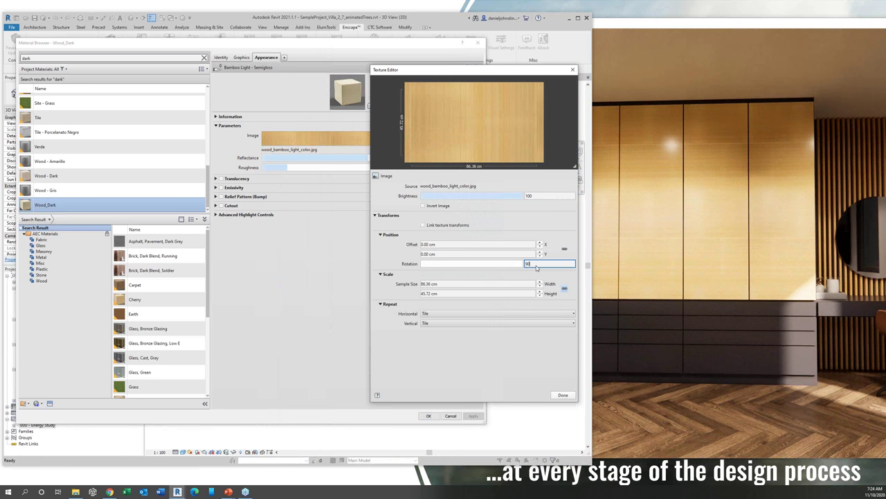
{"action": "left_click", "coordinate": [563, 395]}
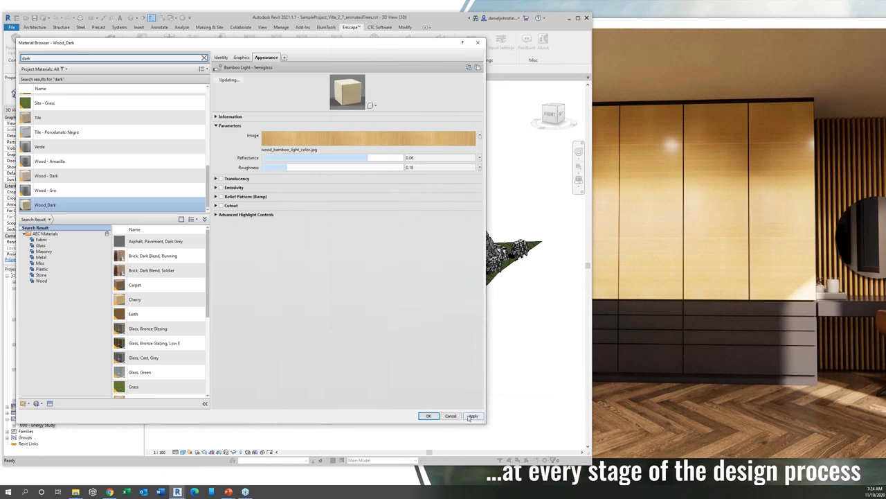
Step: Return to the Enscape window and inspect the grain direction on the wardrobe doors close up and from a distance
{"action": "left_click", "coordinate": [694, 27]}
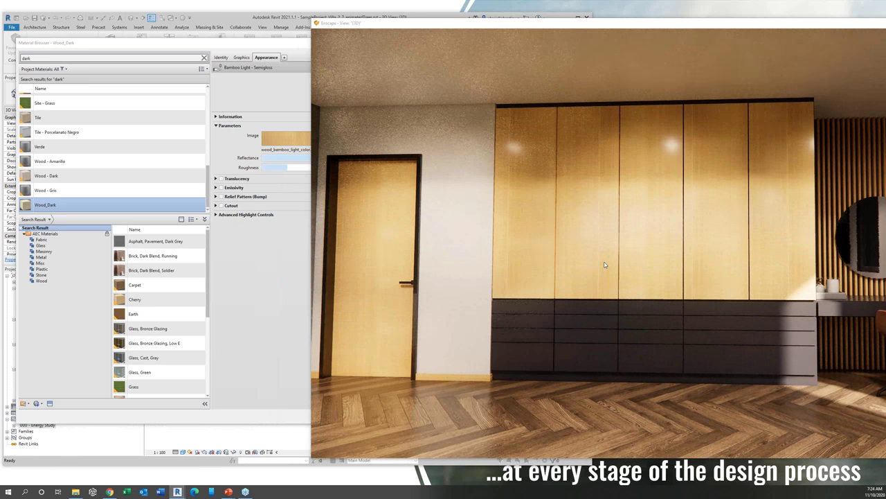
{"action": "key", "text": "w"}
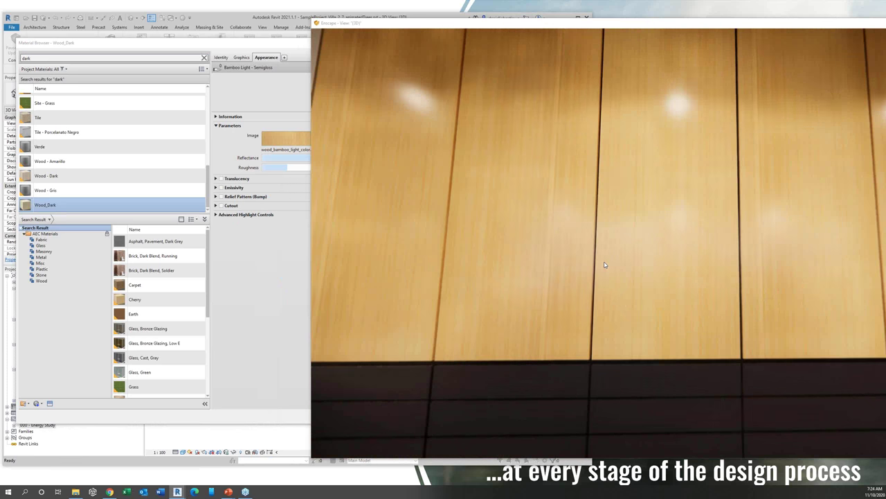
{"action": "key", "text": "s"}
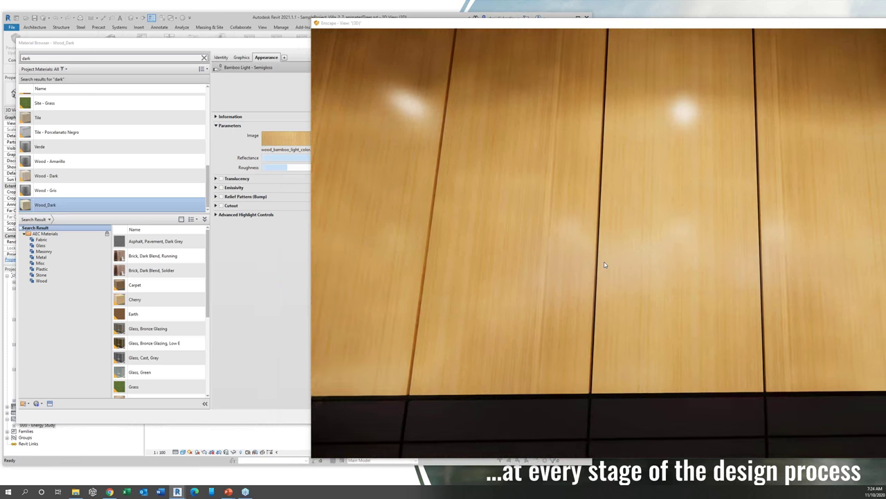
{"action": "scroll", "coordinate": [605, 264], "scroll_direction": "down", "scroll_amount": 5}
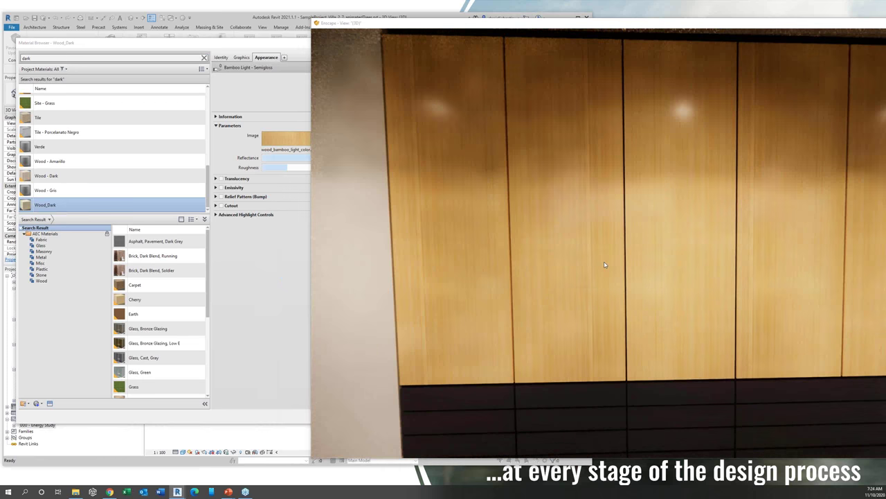
{"action": "scroll", "coordinate": [605, 264], "scroll_direction": "down", "scroll_amount": 5}
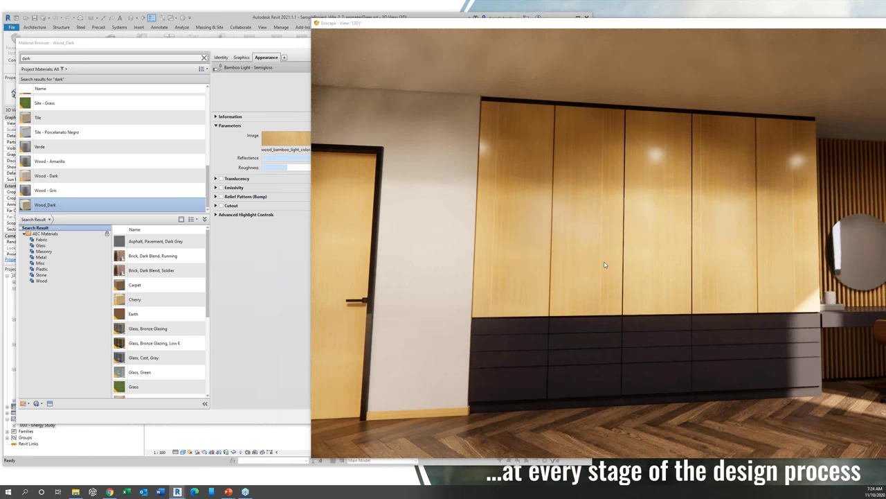
{"action": "left_click_drag", "start_coordinate": [605, 264], "coordinate": [604, 265]}
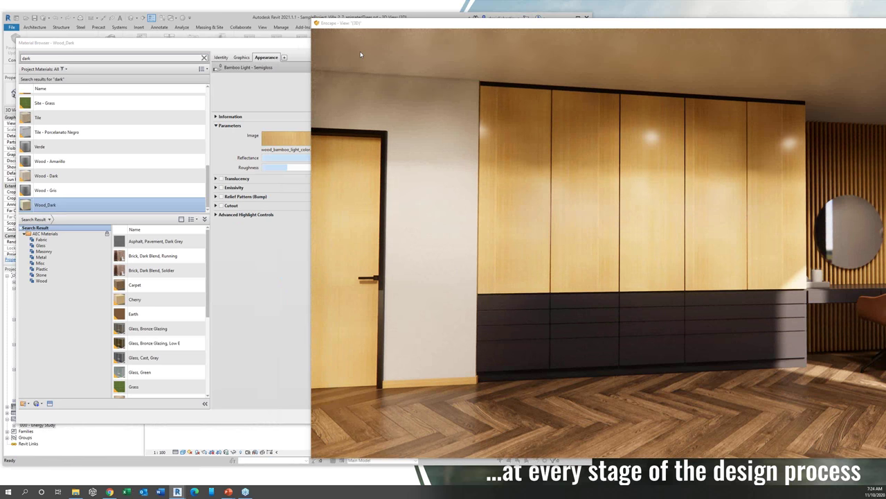
Step: Search the Asset Browser for "mah", replace Wood_Dark's appearance with Mahogany and apply it
{"action": "left_click", "coordinate": [273, 45]}
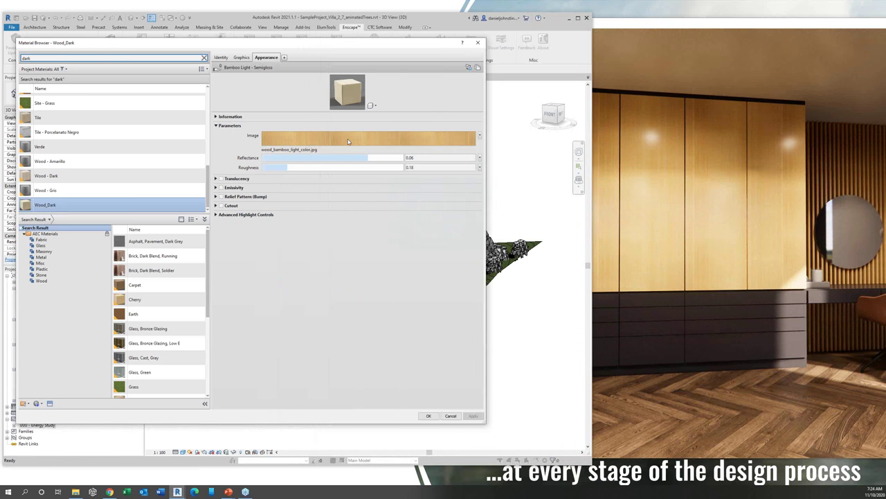
{"action": "left_click", "coordinate": [477, 68]}
{"action": "type", "text": "mah"}
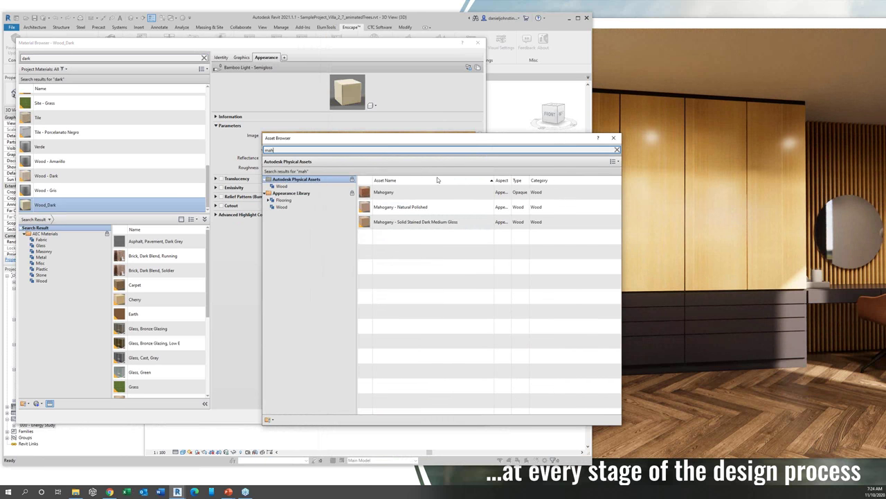
{"action": "double_click", "coordinate": [391, 193]}
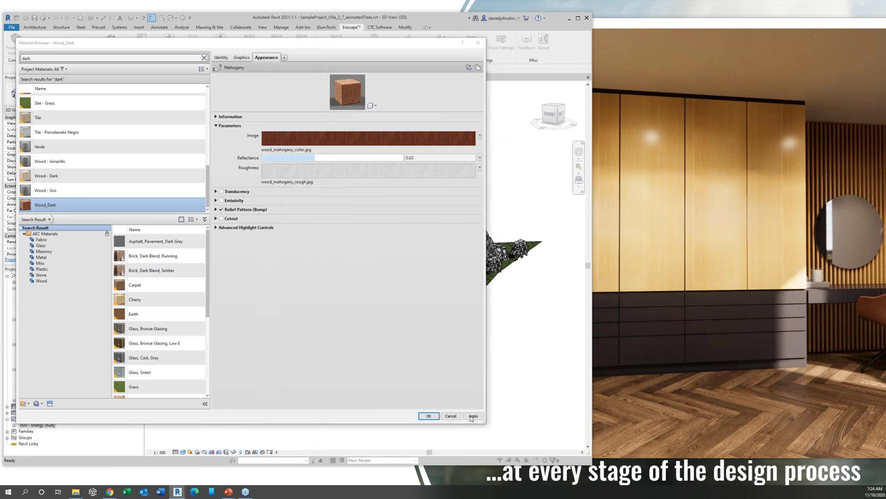
{"action": "left_click", "coordinate": [473, 415]}
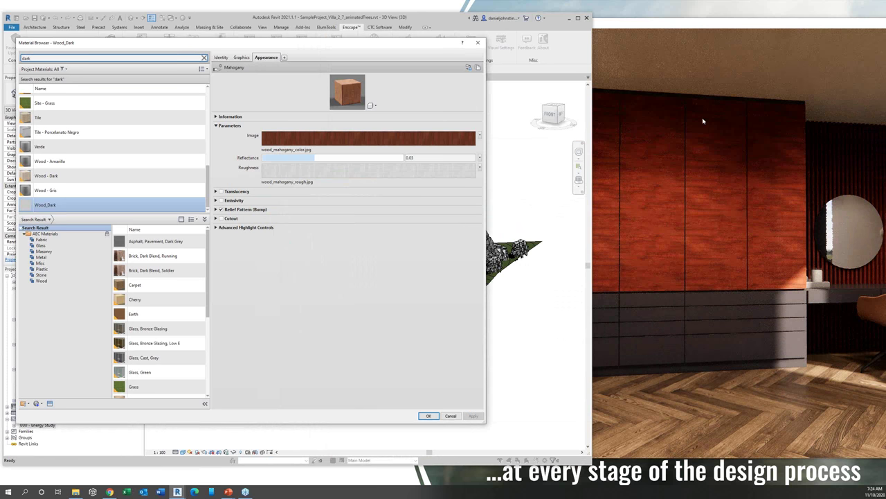
Step: View the mahogany finish on the wardrobe in Enscape, and move through the room to the parquet floor by the TV wall
{"action": "left_click", "coordinate": [703, 121]}
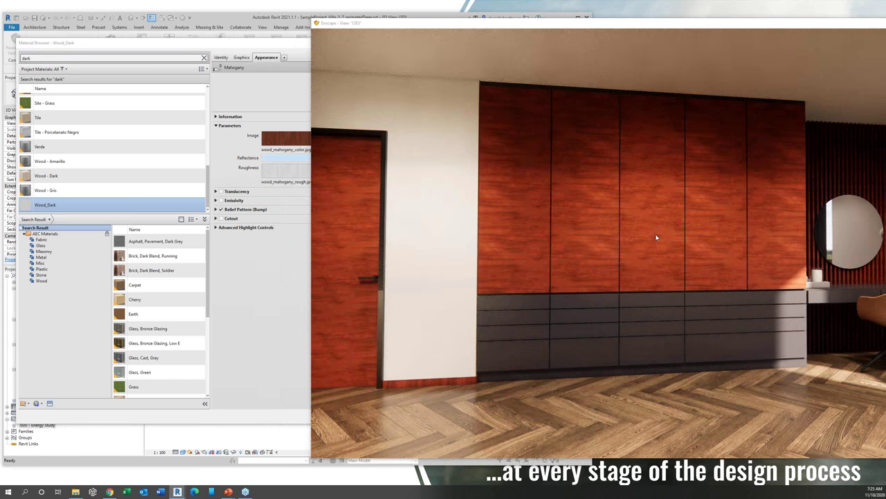
{"action": "key", "text": "w"}
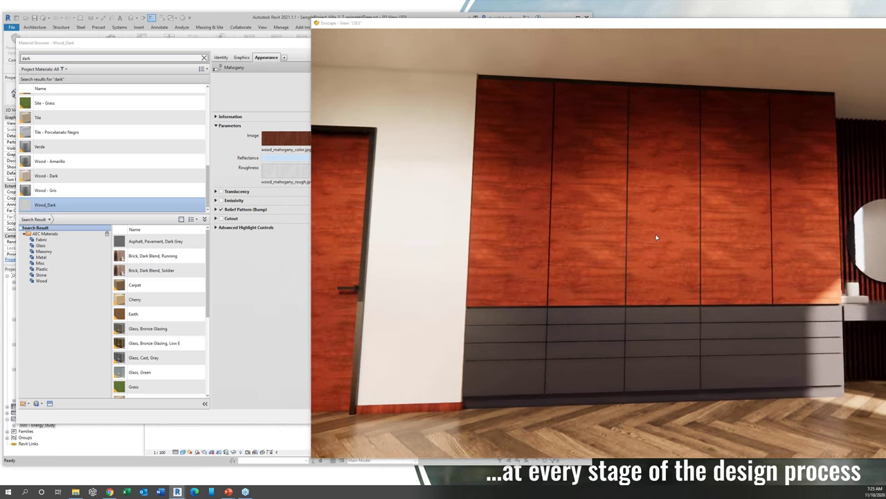
{"action": "key", "text": "w"}
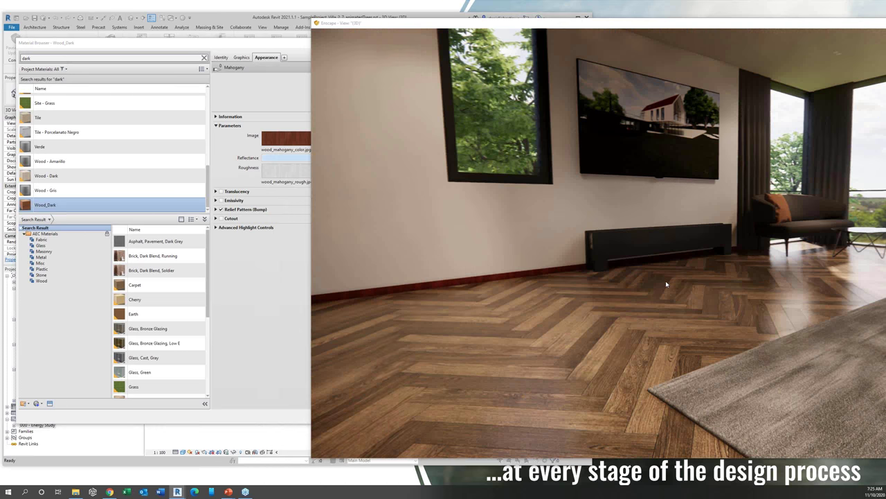
Step: Return to Revit's Material Browser, select the Floor_Parquet_Dark material and open the Asset Browser to replace its appearance
{"action": "left_click", "coordinate": [293, 21]}
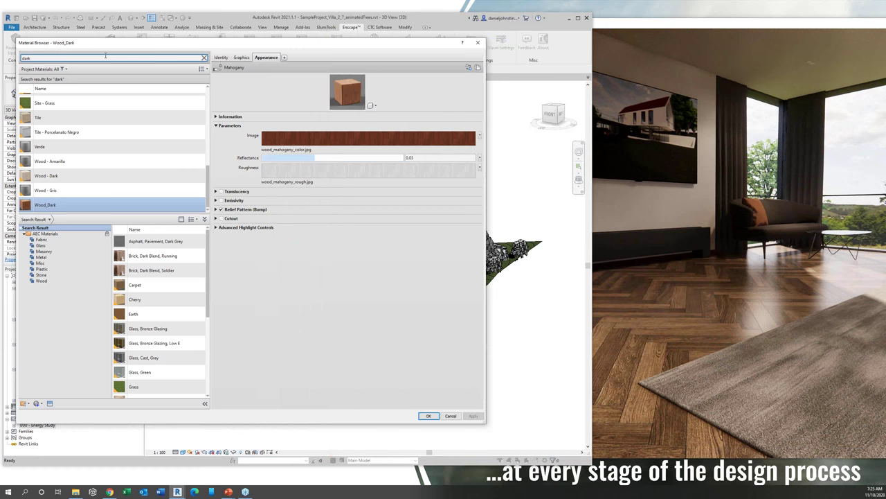
{"action": "scroll", "coordinate": [102, 146], "scroll_direction": "up", "scroll_amount": 10}
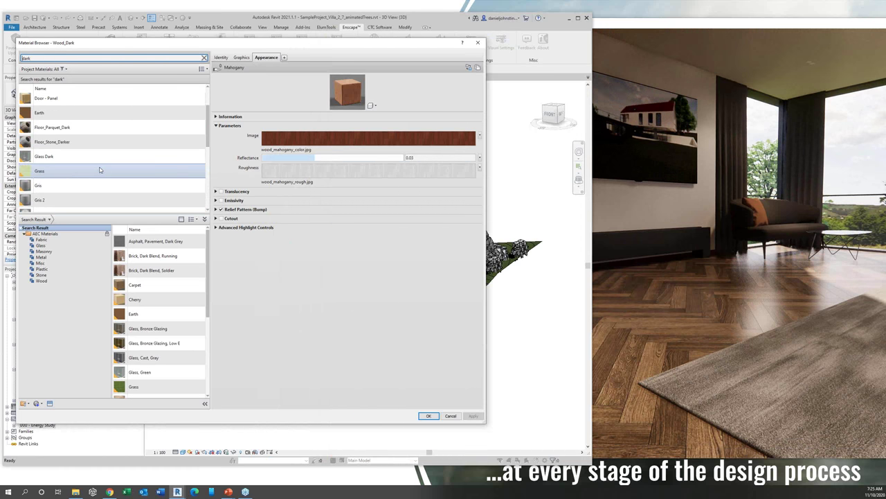
{"action": "scroll", "coordinate": [99, 170], "scroll_direction": "up", "scroll_amount": 1}
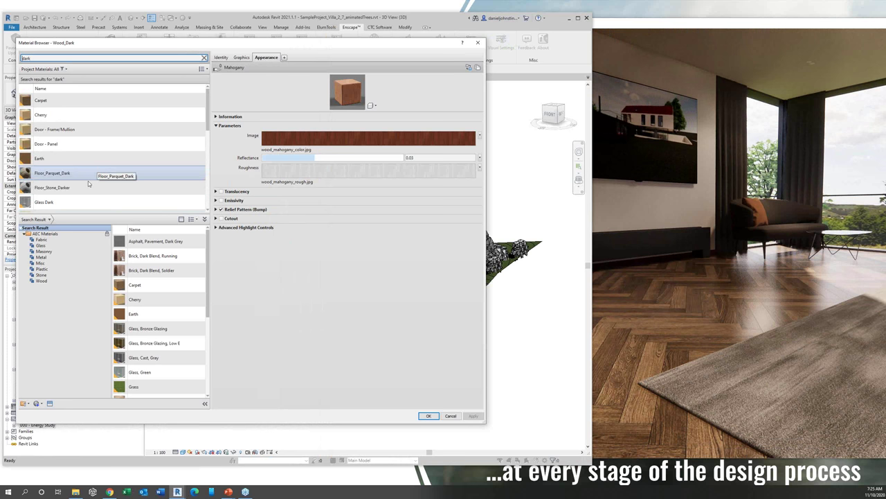
{"action": "left_click", "coordinate": [78, 173]}
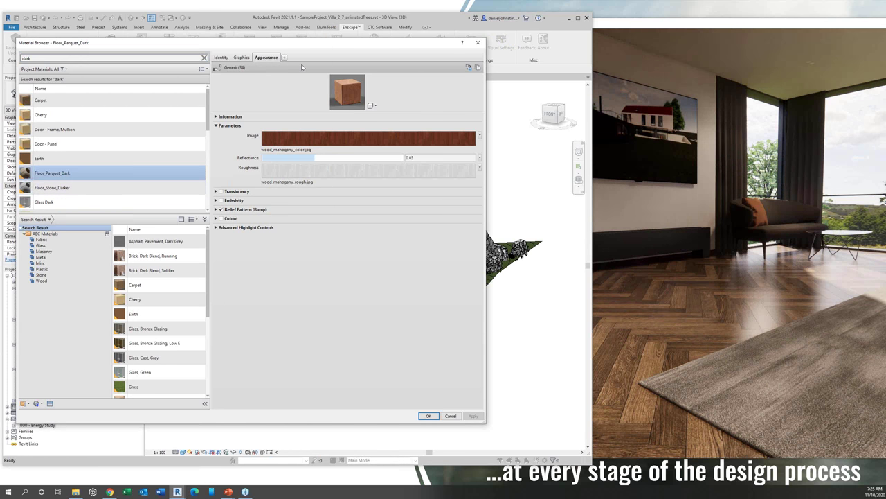
{"action": "left_click", "coordinate": [469, 67]}
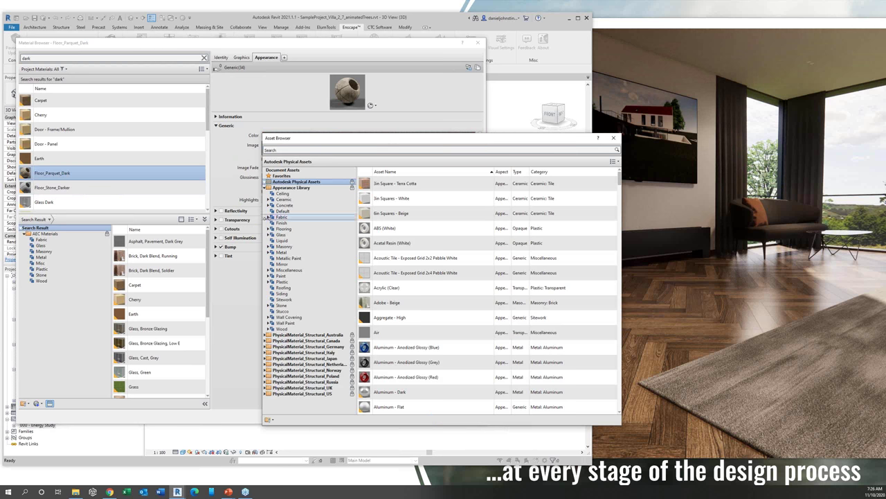
Step: Browse the Appearance Library's Flooring assets, including the Tile subcategory, for a replacement floor finish
{"action": "left_click", "coordinate": [271, 229]}
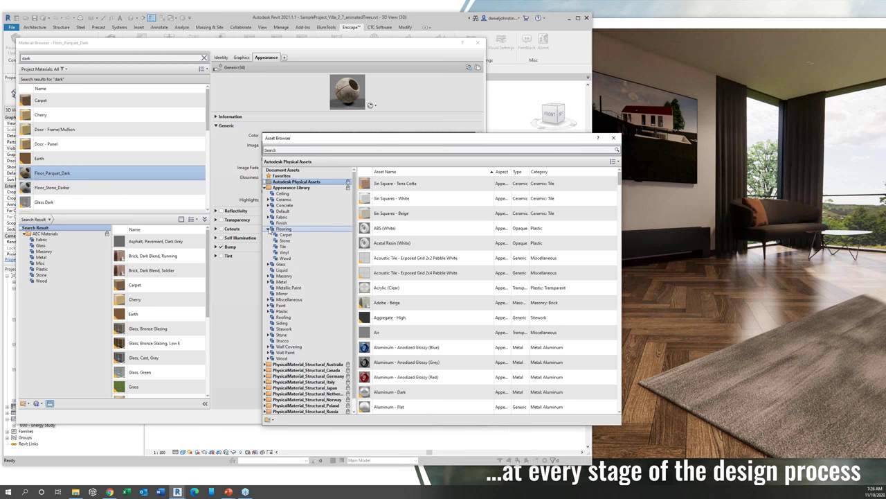
{"action": "left_click", "coordinate": [282, 246]}
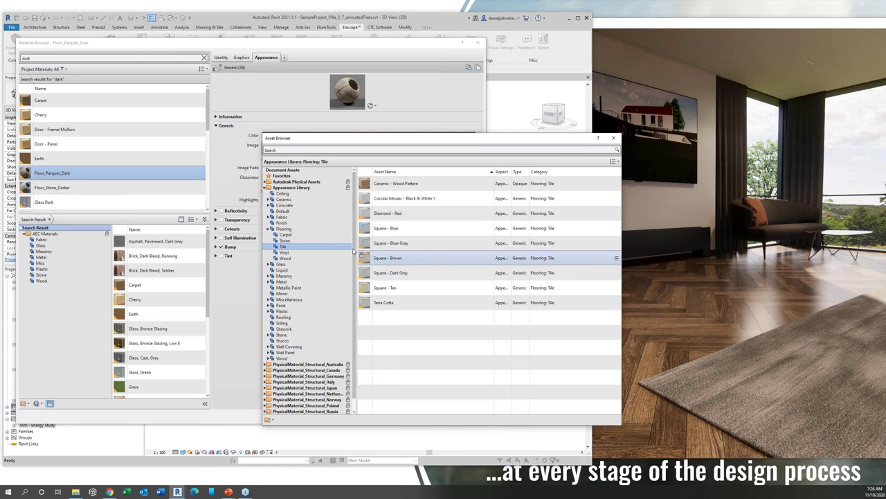
{"action": "left_click", "coordinate": [284, 229]}
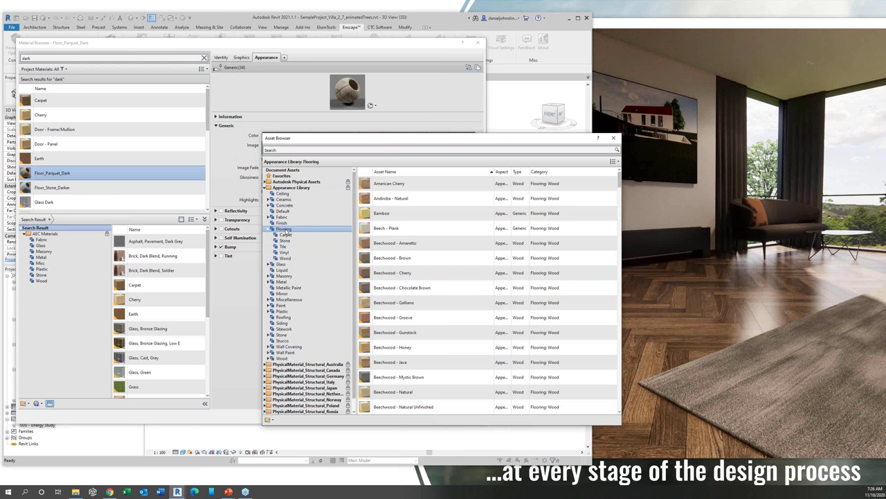
{"action": "scroll", "coordinate": [463, 284], "scroll_direction": "down", "scroll_amount": 10}
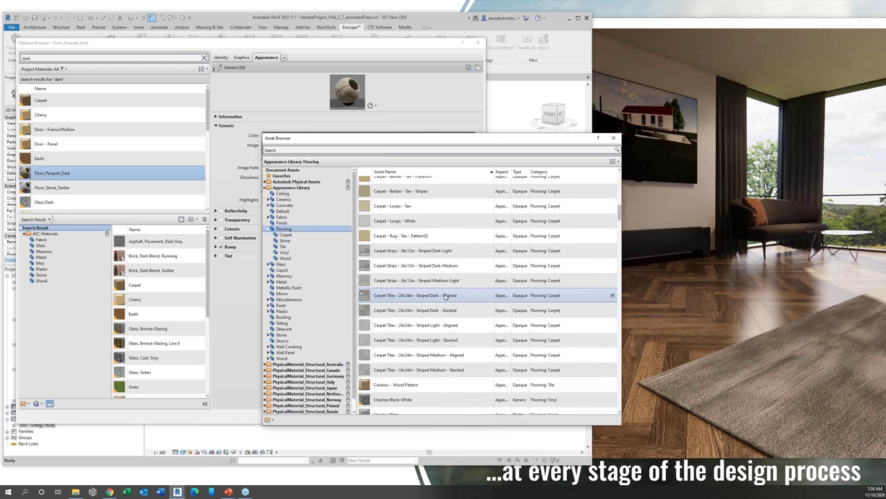
{"action": "scroll", "coordinate": [443, 298], "scroll_direction": "down", "scroll_amount": 5}
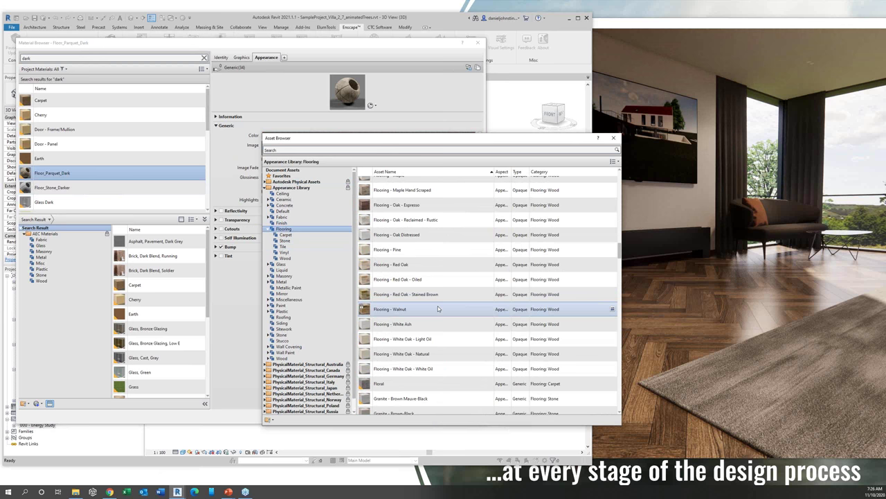
{"action": "scroll", "coordinate": [438, 306], "scroll_direction": "down", "scroll_amount": 10}
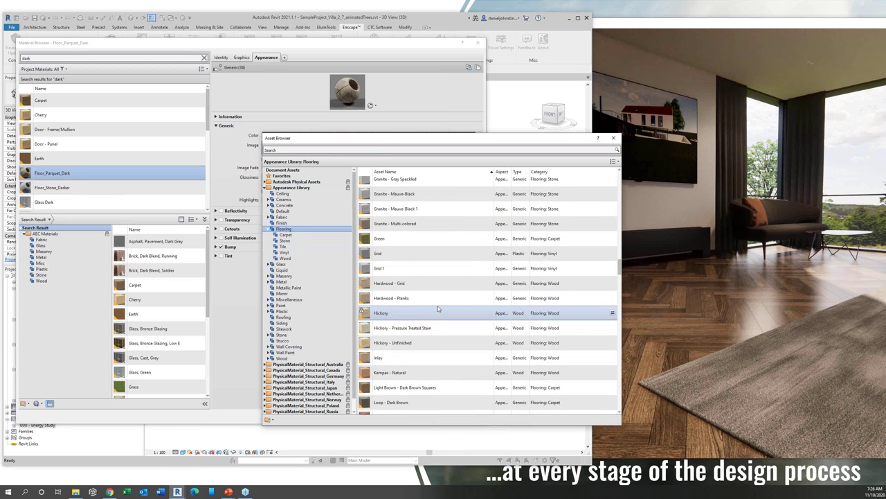
{"action": "scroll", "coordinate": [437, 307], "scroll_direction": "down", "scroll_amount": 6}
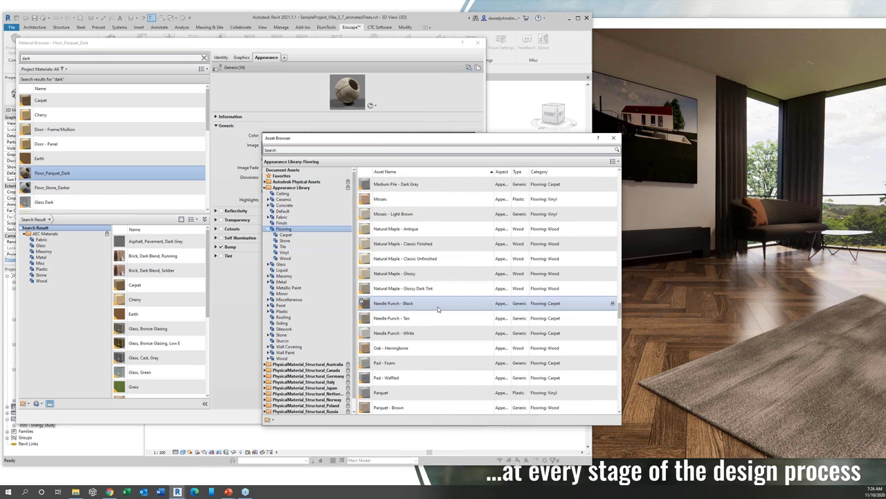
Step: Search the Flooring assets for "tile", replace Floor_Parquet_Dark's appearance with Tiles - 24x18in - Travertine - Running and apply it
{"action": "left_click", "coordinate": [367, 150]}
{"action": "type", "text": "tile"}
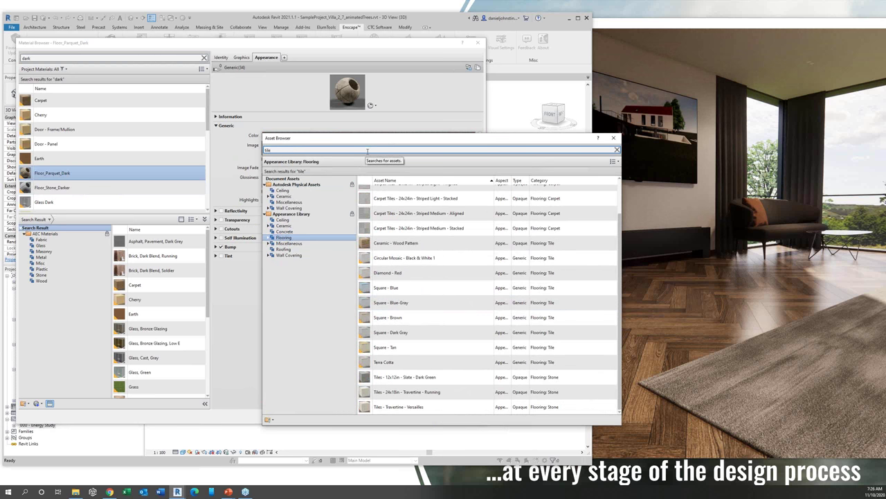
{"action": "scroll", "coordinate": [470, 315], "scroll_direction": "up", "scroll_amount": 1}
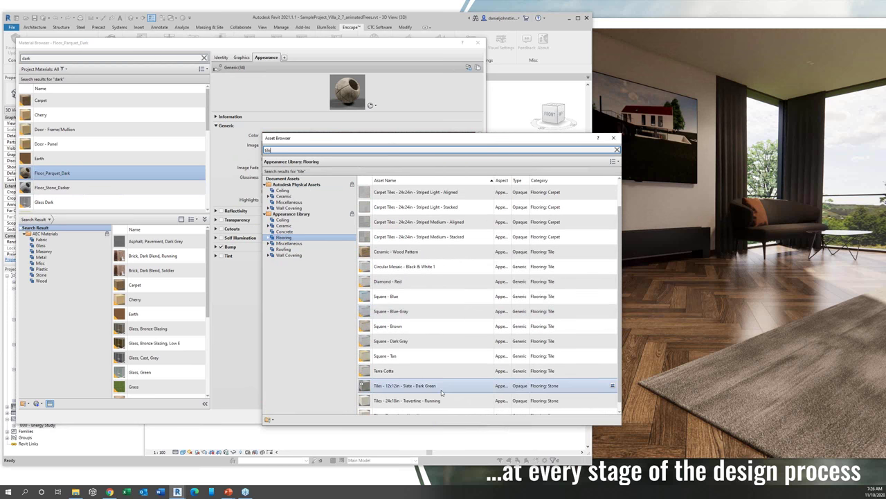
{"action": "left_click", "coordinate": [409, 402]}
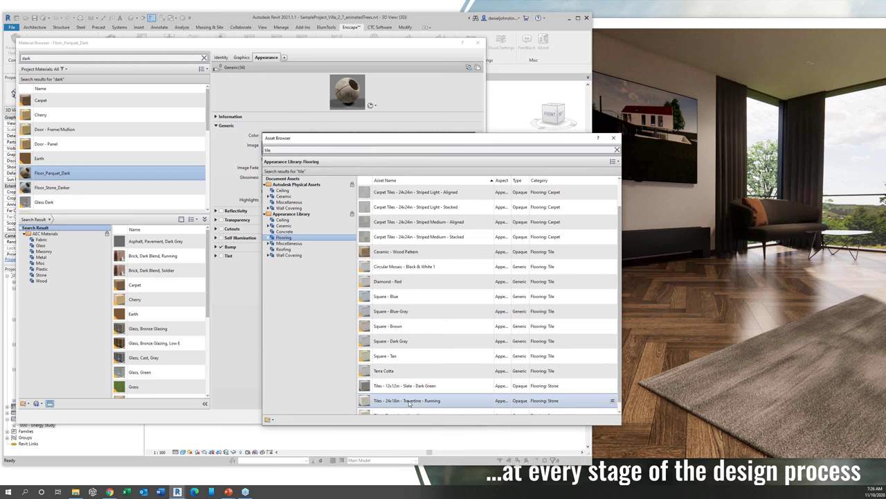
{"action": "double_click", "coordinate": [409, 403]}
{"action": "left_click", "coordinate": [614, 138]}
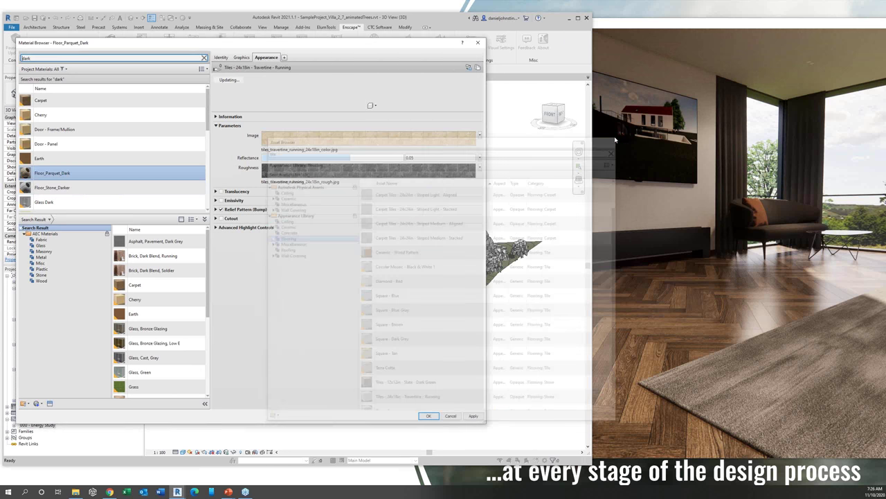
{"action": "left_click", "coordinate": [474, 416]}
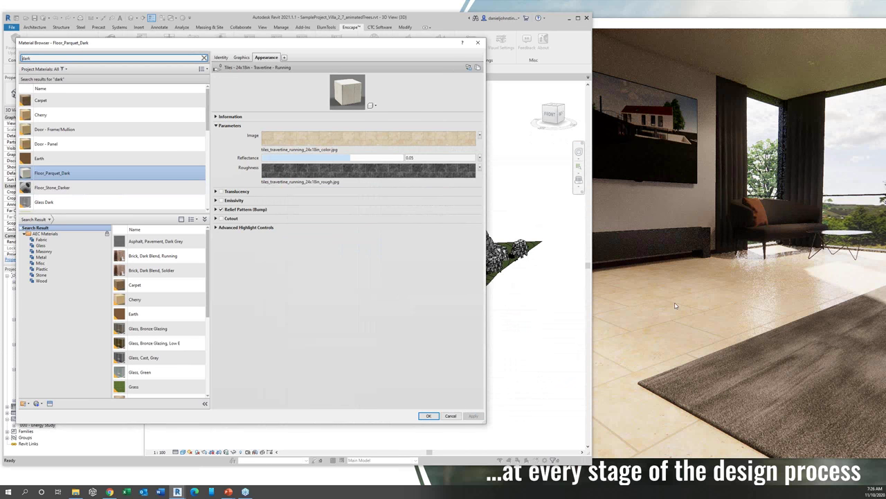
Step: Switch to the Enscape window and move through the bedroom toward the windows to inspect the travertine floor from different heights
{"action": "left_click", "coordinate": [671, 299]}
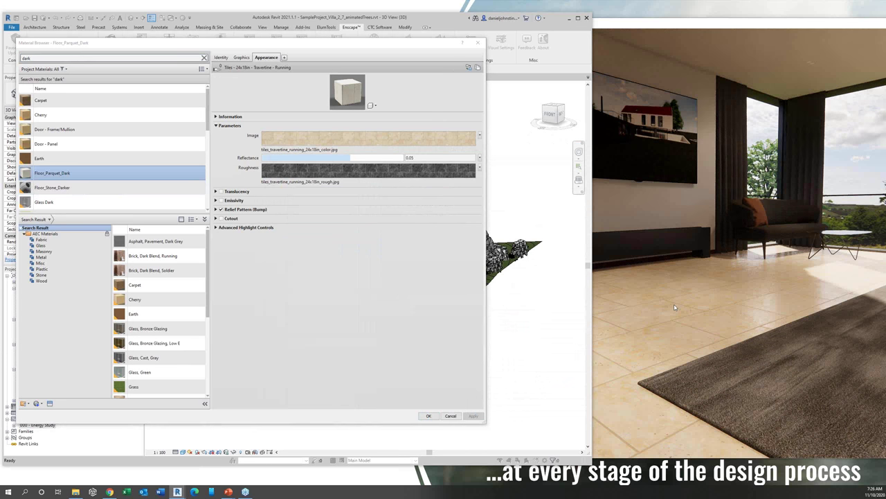
{"action": "left_click", "coordinate": [708, 26]}
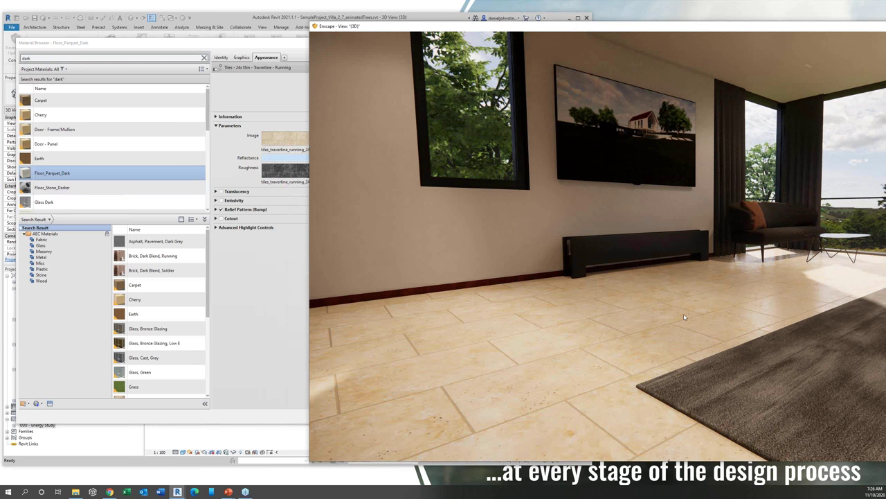
{"action": "left_click_drag", "start_coordinate": [685, 316], "coordinate": [614, 346]}
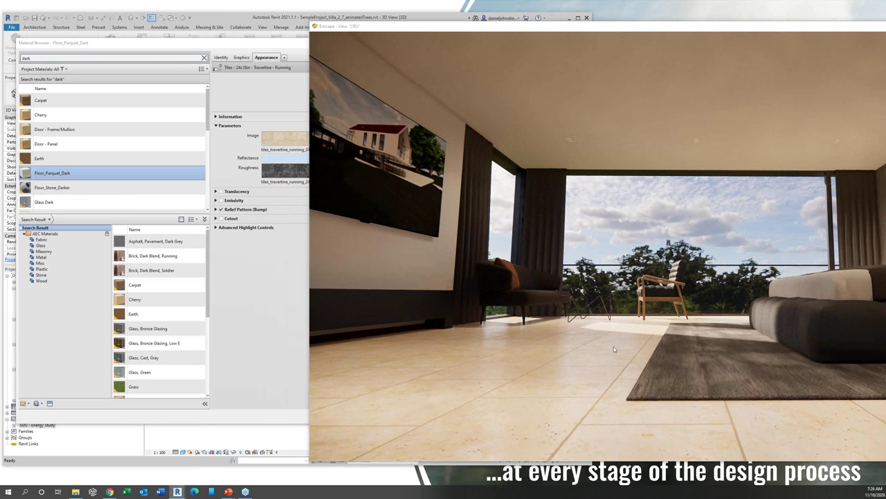
{"action": "key", "text": "a"}
{"action": "key", "text": "w"}
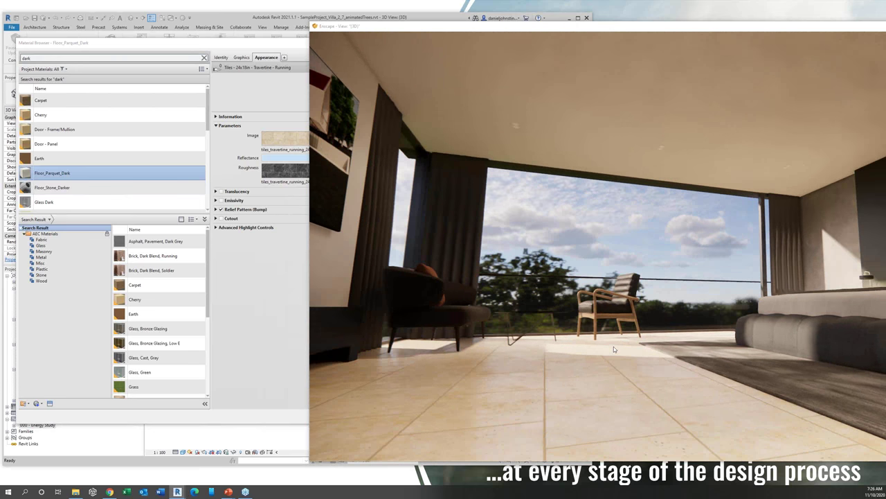
{"action": "left_click_drag", "start_coordinate": [614, 346], "coordinate": [579, 320]}
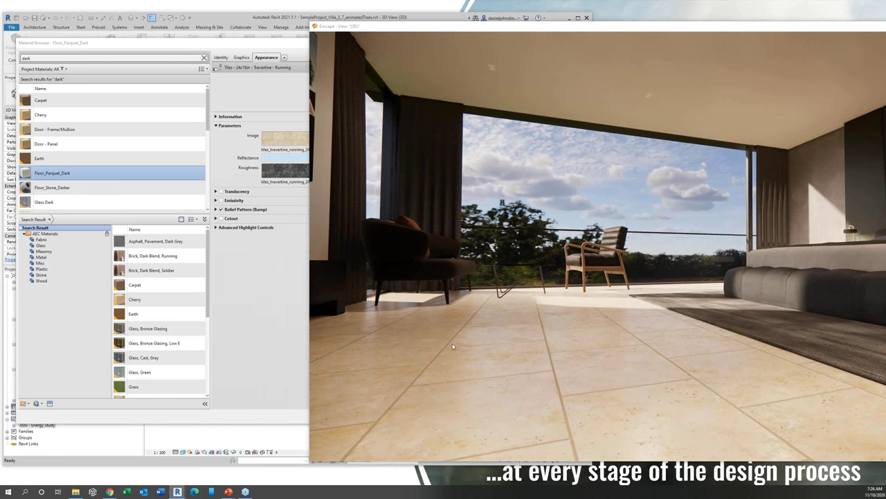
{"action": "key", "text": "q"}
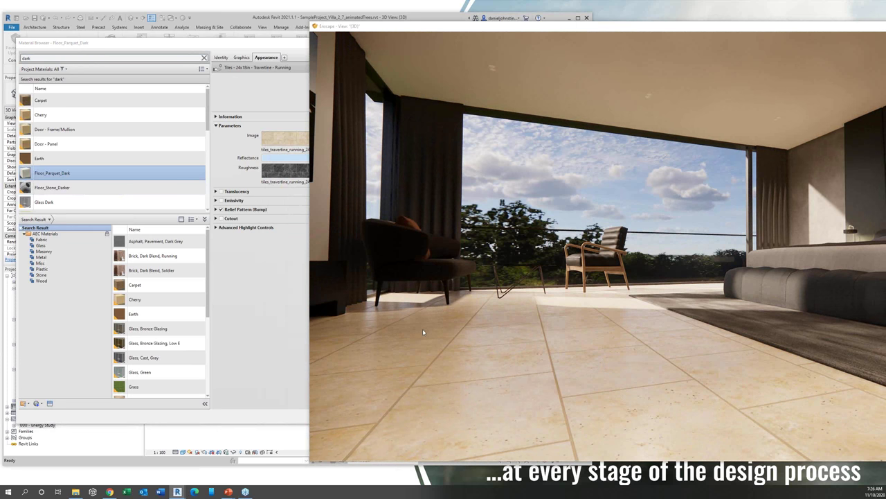
{"action": "key", "text": "e"}
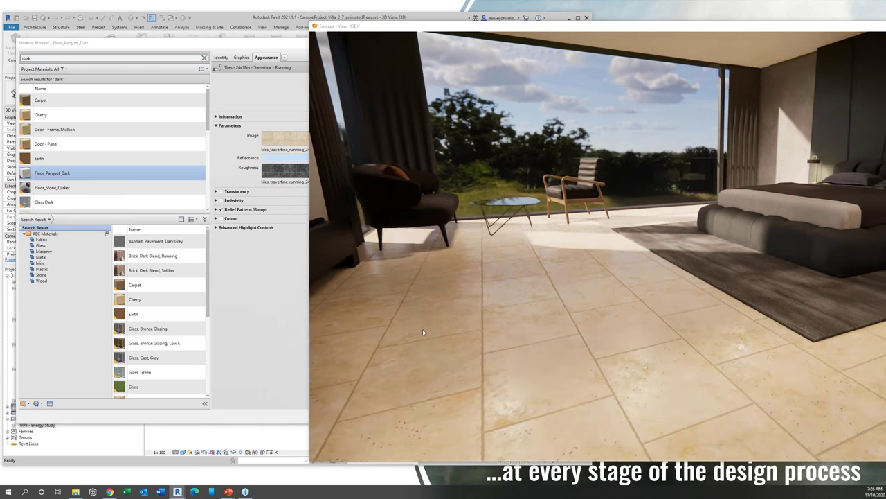
{"action": "left_click_drag", "start_coordinate": [422, 328], "coordinate": [509, 415]}
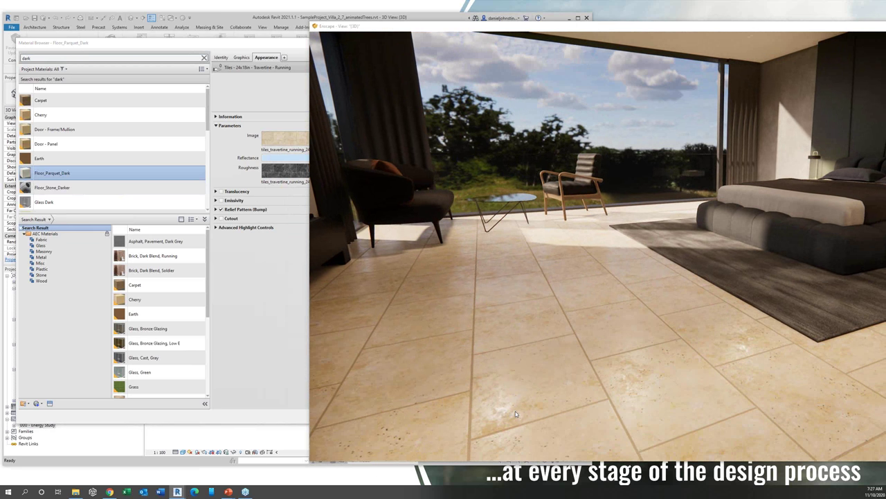
Step: Shift the time of day to study sunlight on the tiles, and look around the room including the TV wall
{"action": "right_click_drag", "start_coordinate": [549, 368], "coordinate": [633, 368], "text": "shift"}
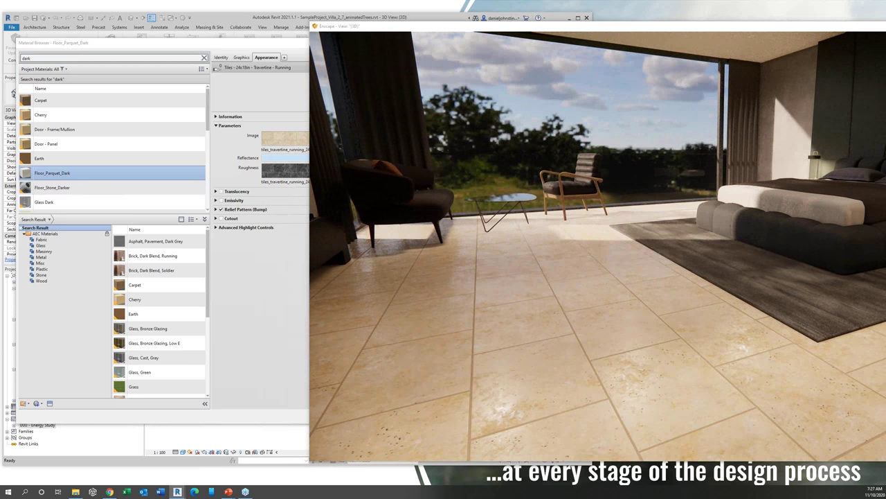
{"action": "key", "text": "q"}
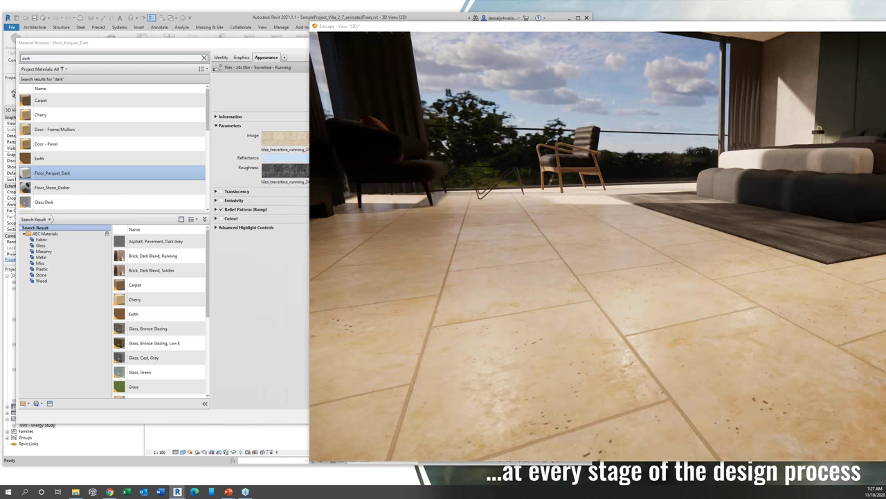
{"action": "key", "text": "e"}
{"action": "key", "text": "a"}
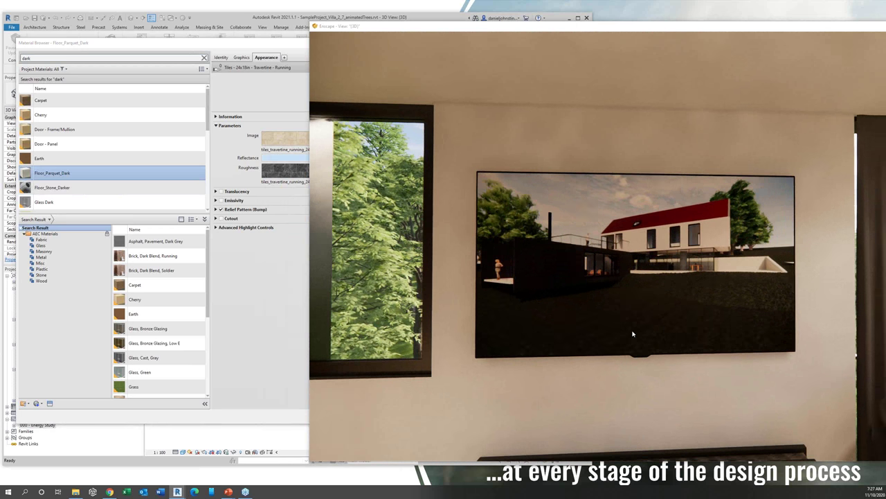
{"action": "left_click_drag", "start_coordinate": [631, 334], "coordinate": [609, 330]}
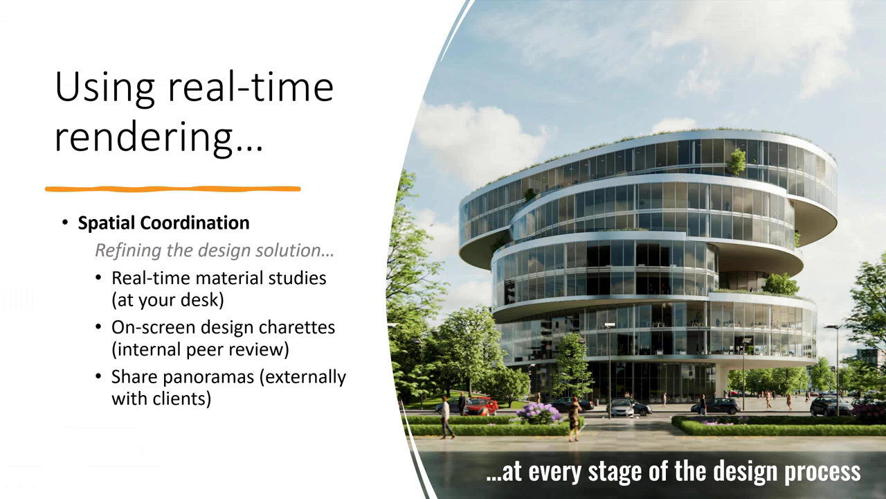
Step: Return to Revit, close the Material Browser and reposition the Enscape window so its full view fits on screen
{"action": "key", "text": "alt+Tab"}
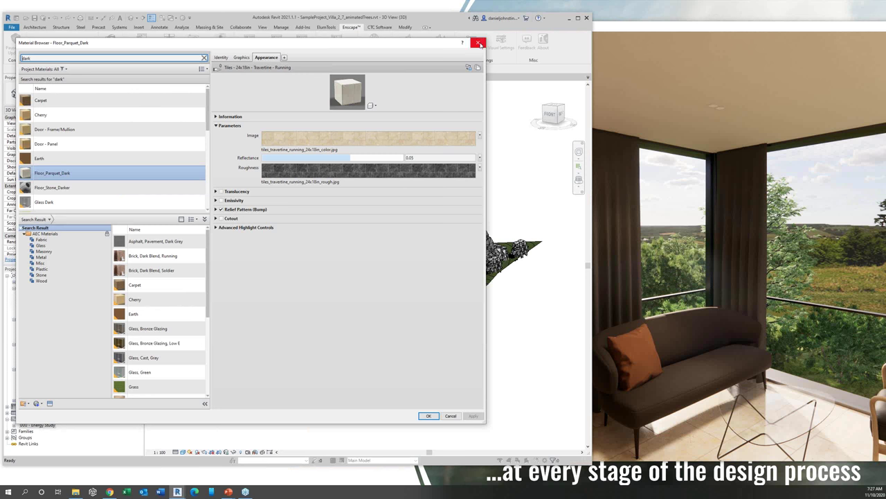
{"action": "left_click", "coordinate": [477, 37]}
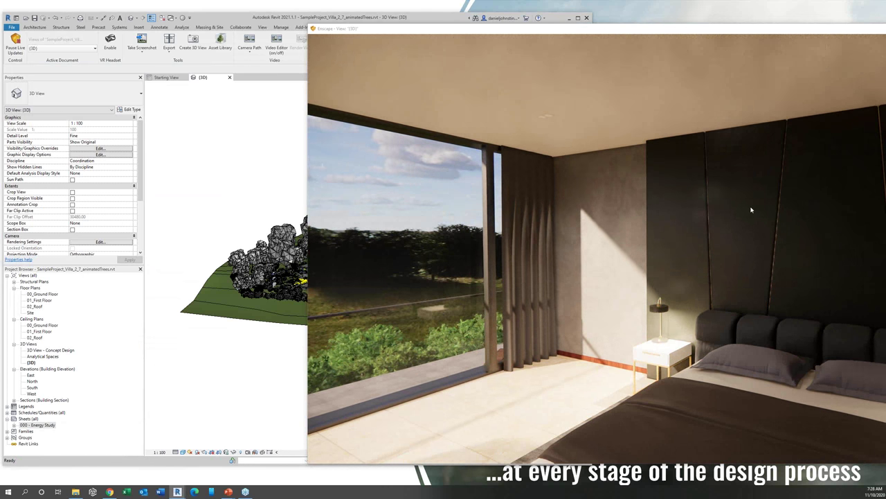
{"action": "left_click_drag", "start_coordinate": [682, 32], "coordinate": [493, 18]}
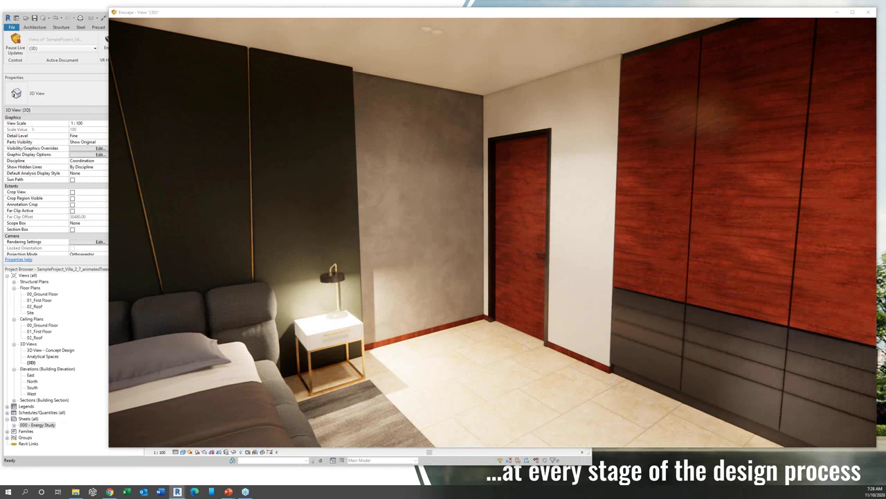
Step: Switch to Revit and examine Enscape's Render Panorama options without rendering one
{"action": "left_click", "coordinate": [75, 72]}
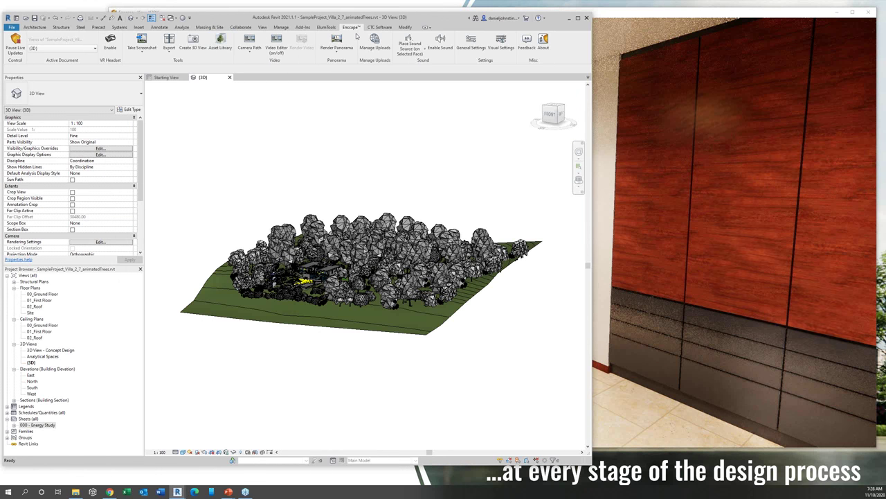
{"action": "left_click", "coordinate": [344, 54]}
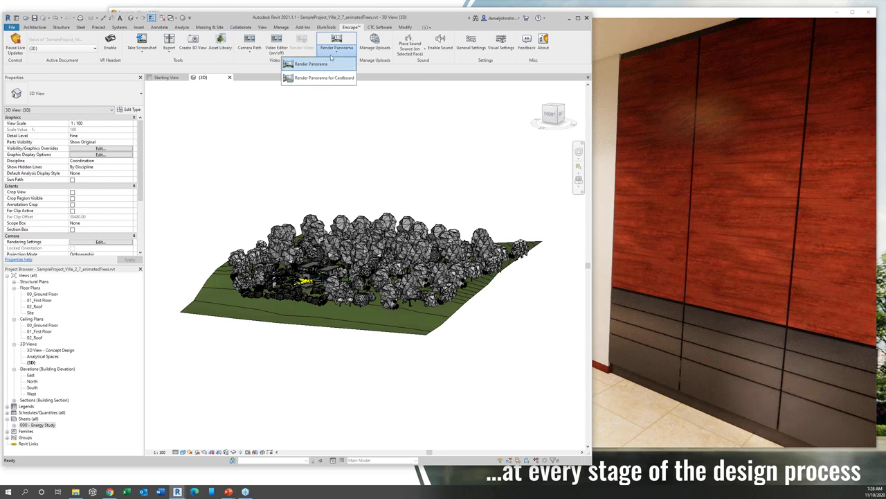
{"action": "left_click", "coordinate": [343, 25]}
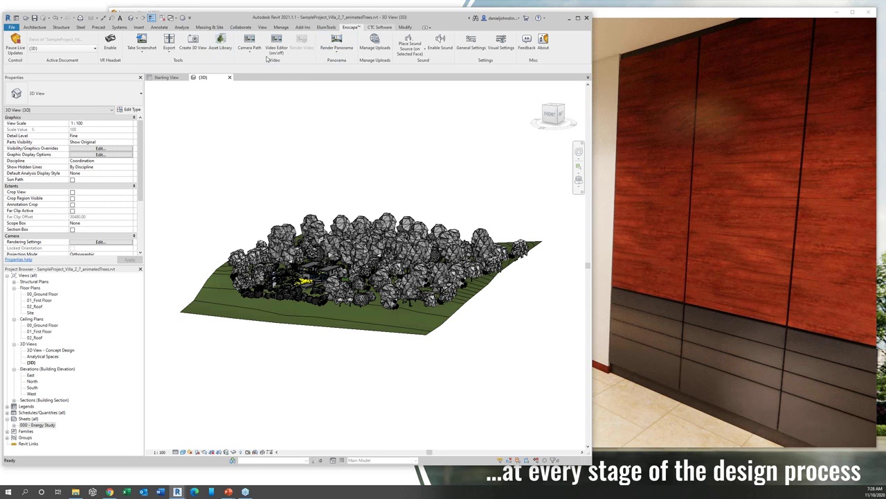